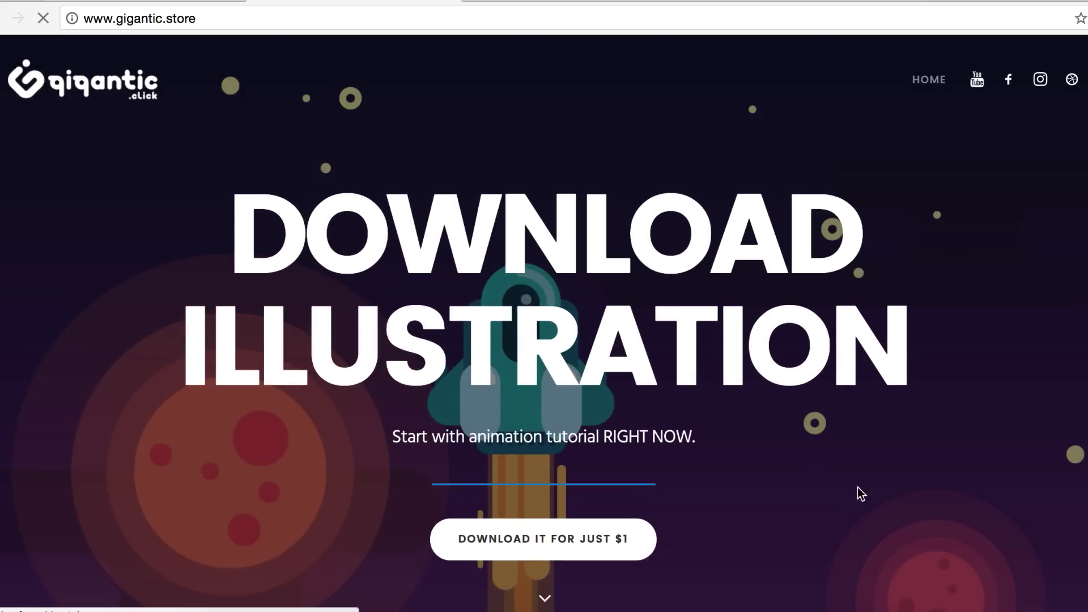
Float the Illustrator Layers panel over the rocket artwork.
scroll(544, 324, "down", 1)
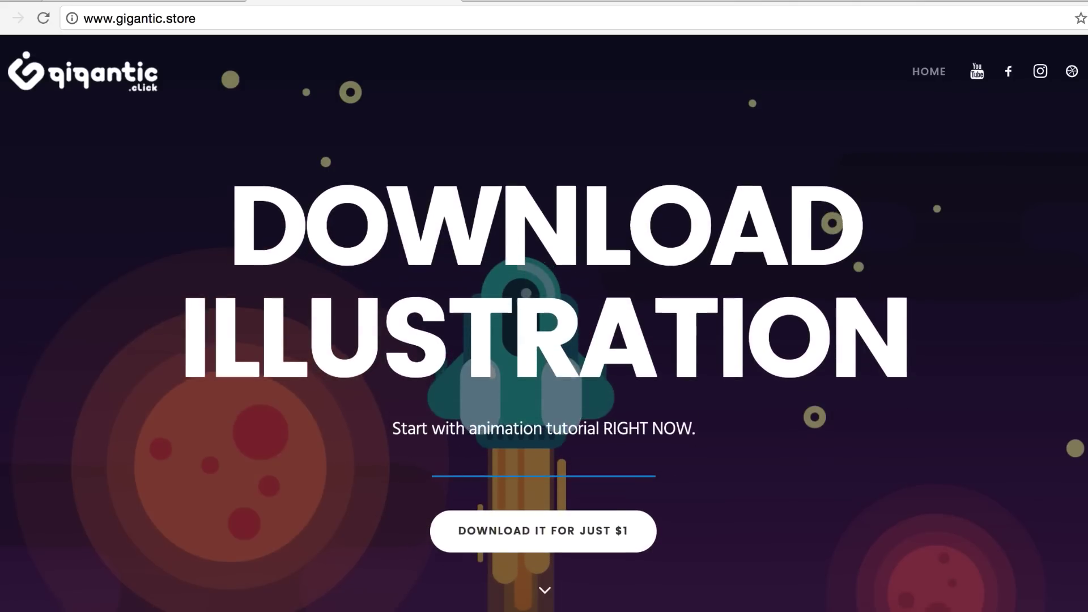
scroll(544, 323, "up", 1)
scroll(544, 323, "up", 1)
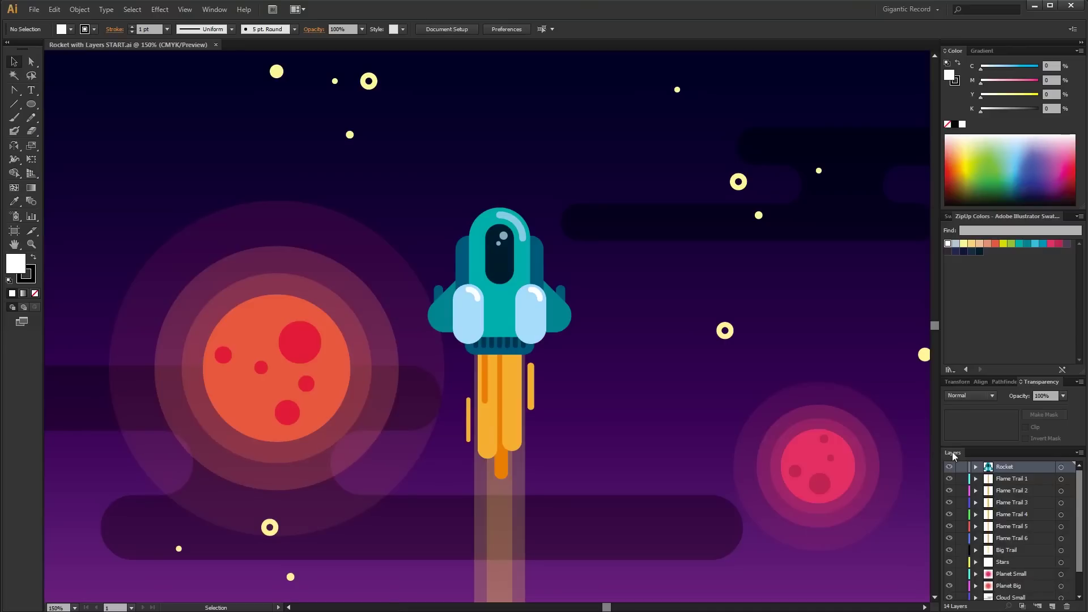
left_click_drag(952, 451, 710, 179)
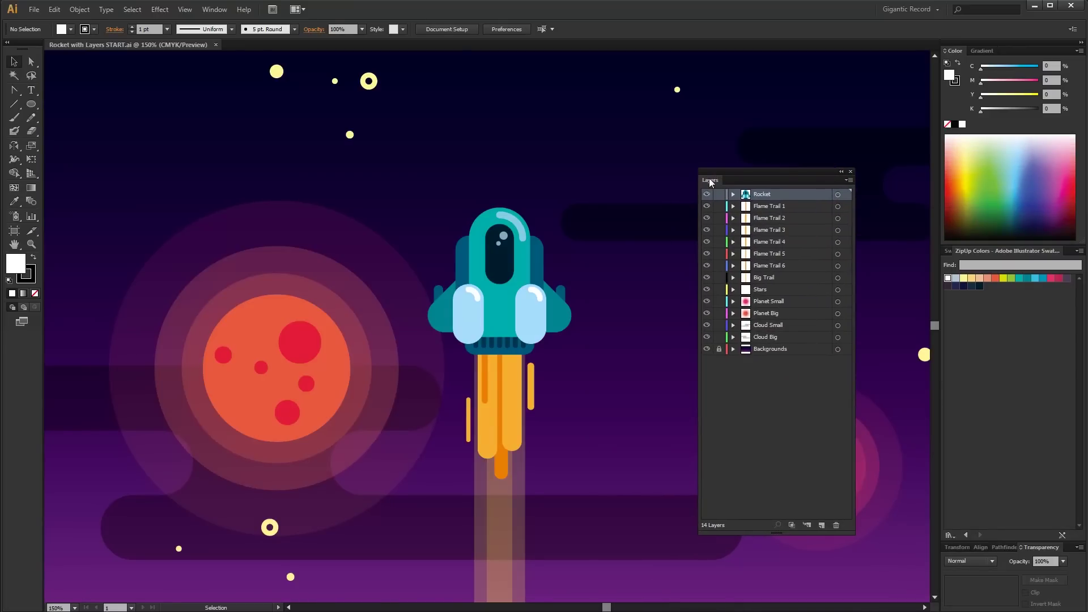
Select the rocket, Planet Big and Cloud Small to find their layers, then check Flame Trail 5.
left_click(561, 294)
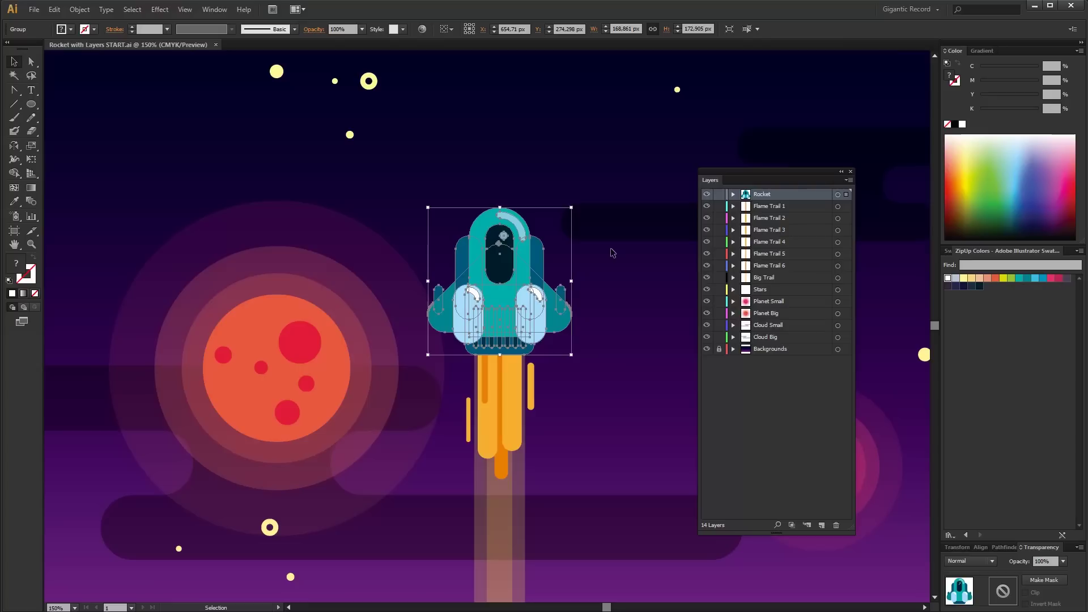
left_click(310, 317)
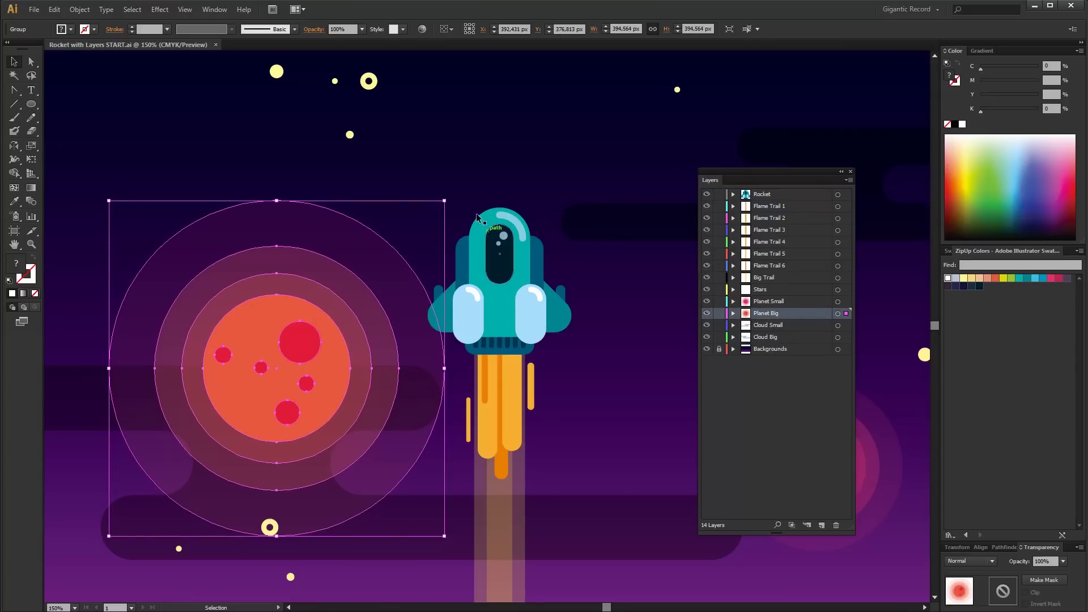
left_click(589, 213)
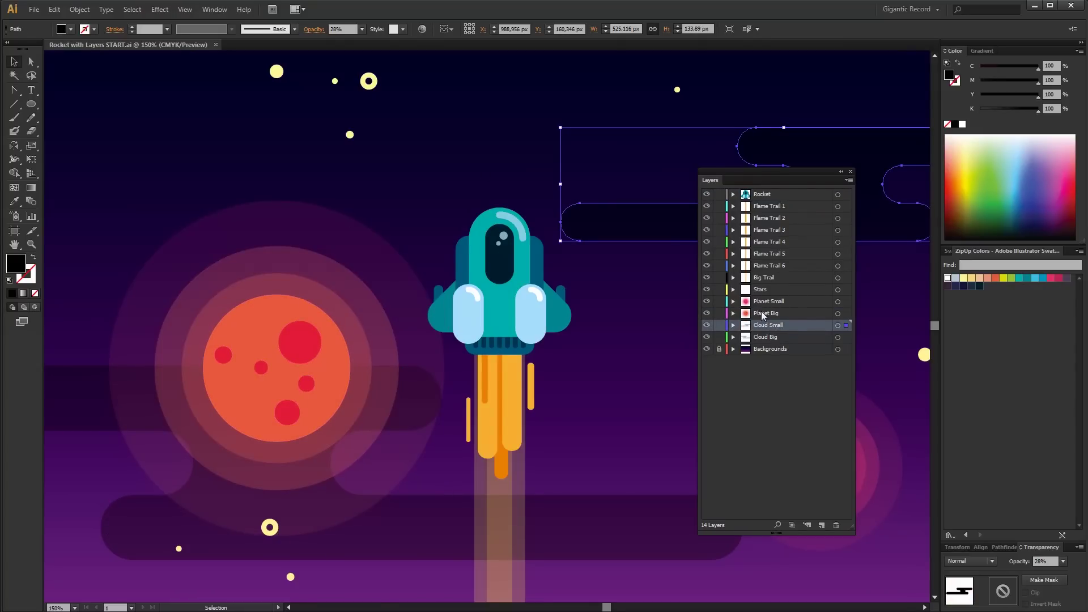
left_click(760, 254)
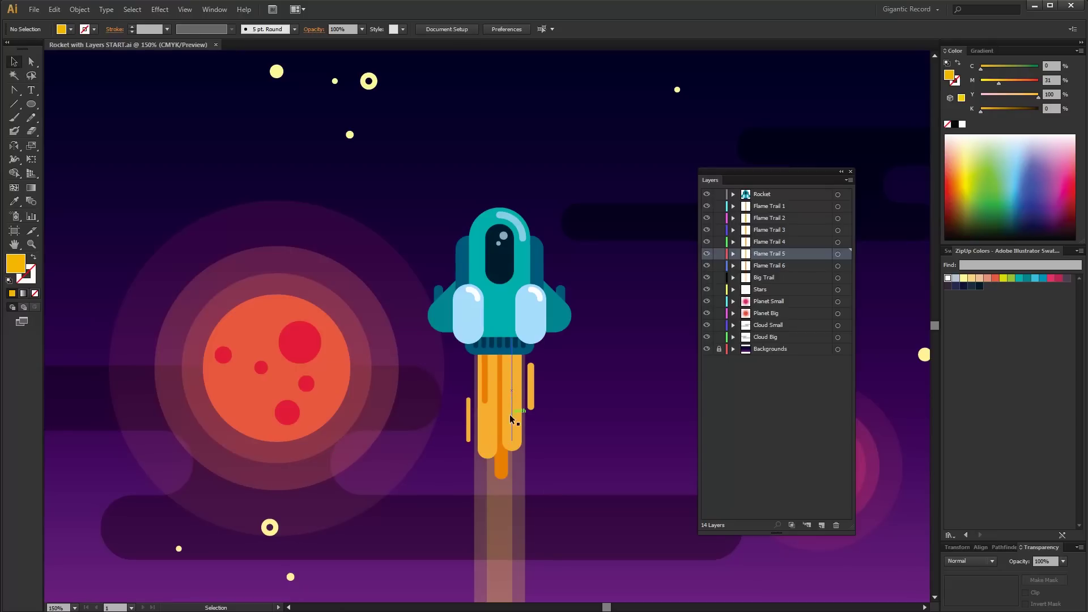
left_click_drag(512, 415, 581, 411)
key("ctrl+z")
left_click(615, 364)
mouse_move(32, 104)
left_mouse_down()
mouse_move(61, 118)
mouse_move(85, 103)
left_mouse_up()
left_click_drag(590, 306, 629, 378)
left_click(33, 257)
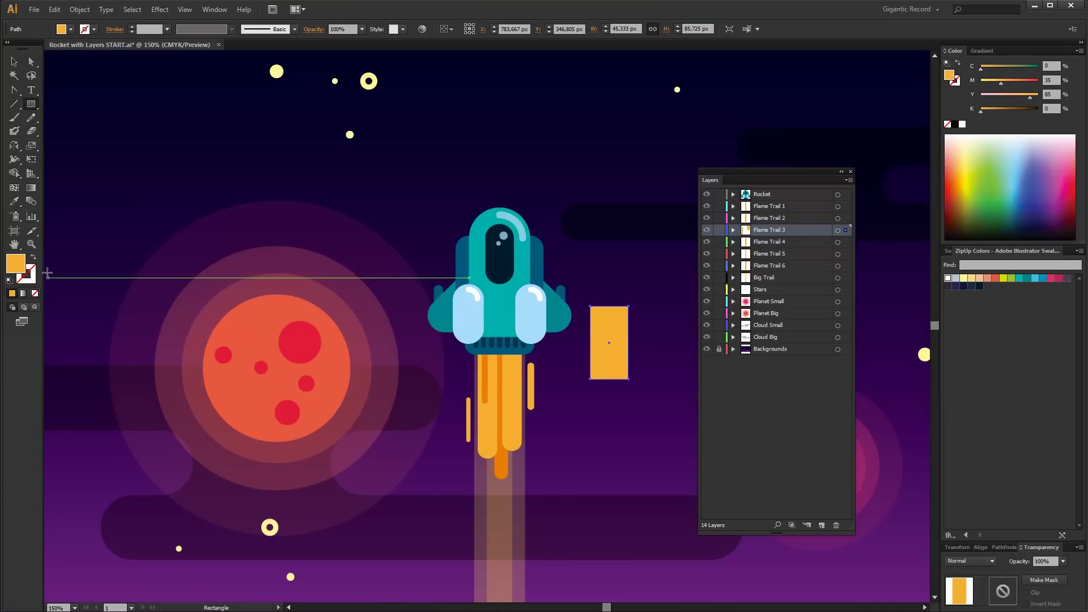
left_click(34, 258)
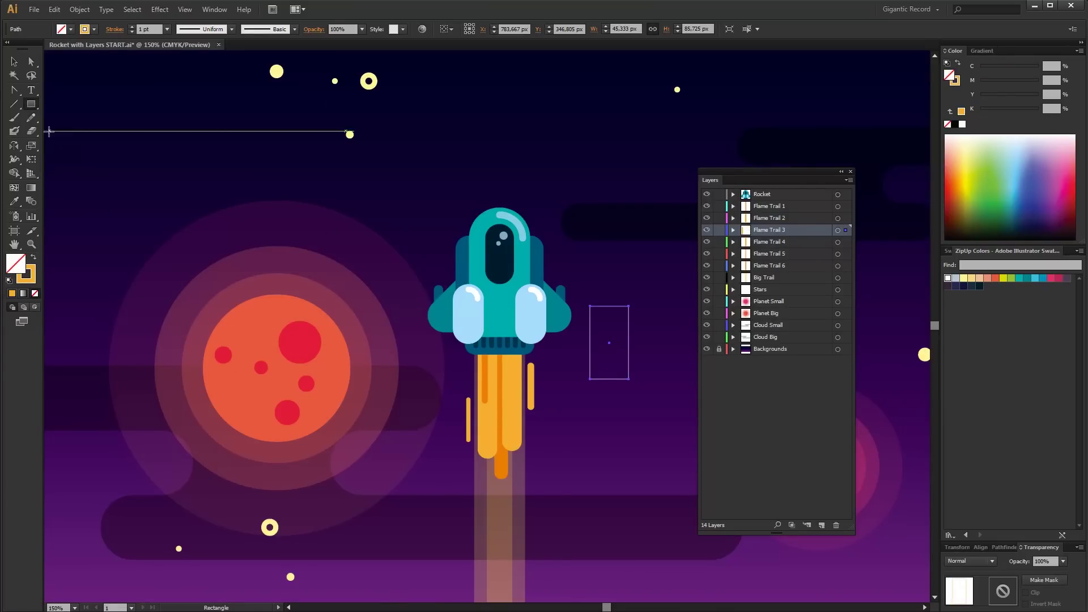
left_click(32, 61)
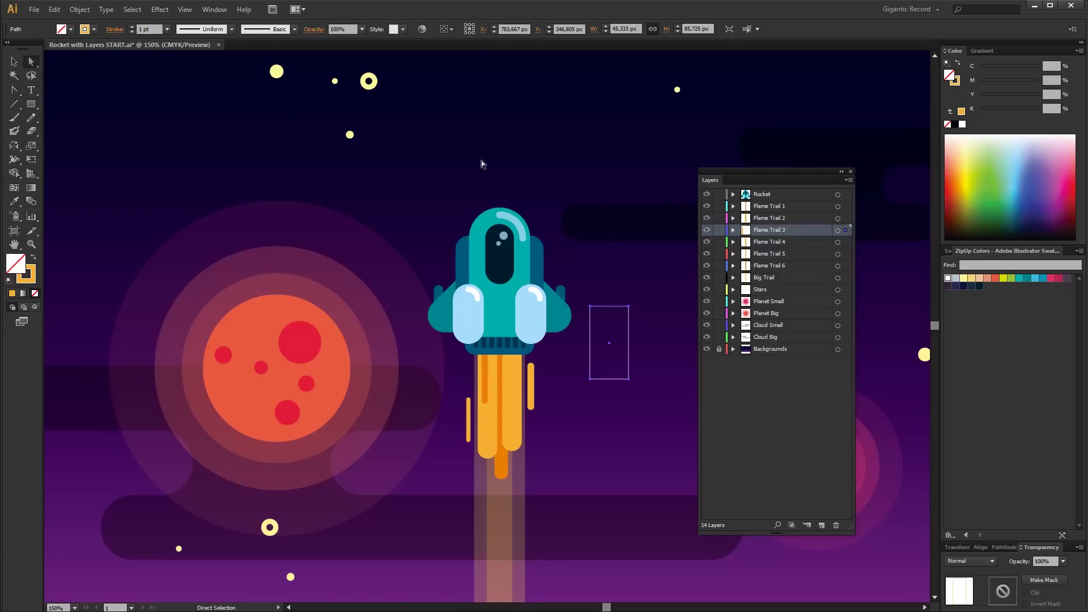
left_click_drag(651, 288, 622, 391)
left_click_drag(628, 307, 592, 306)
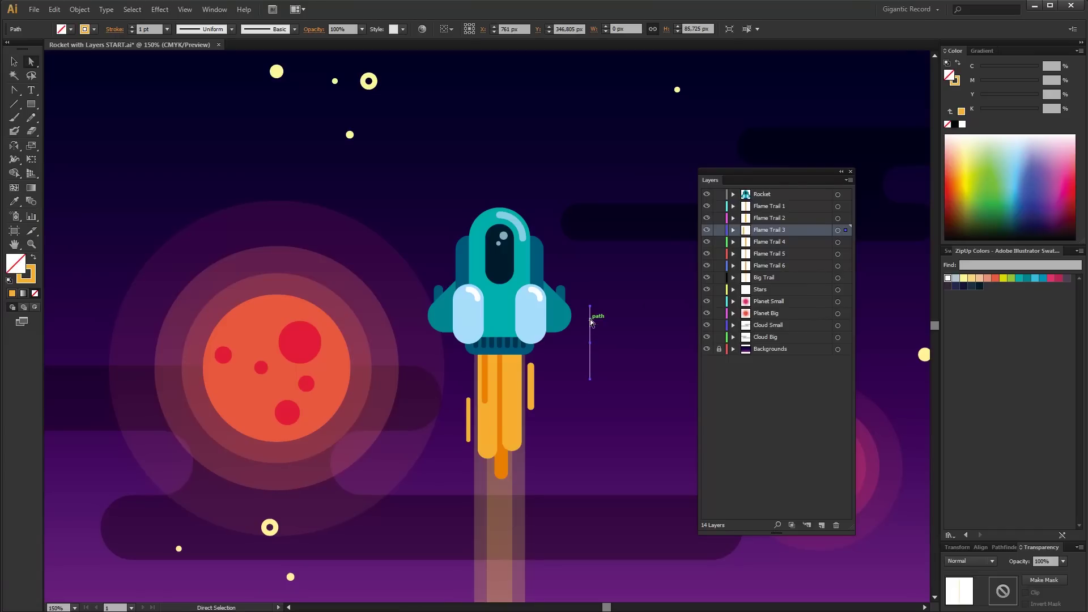
mouse_move(586, 312)
left_mouse_down()
mouse_move(590, 255)
mouse_move(590, 329)
mouse_move(590, 306)
left_mouse_up()
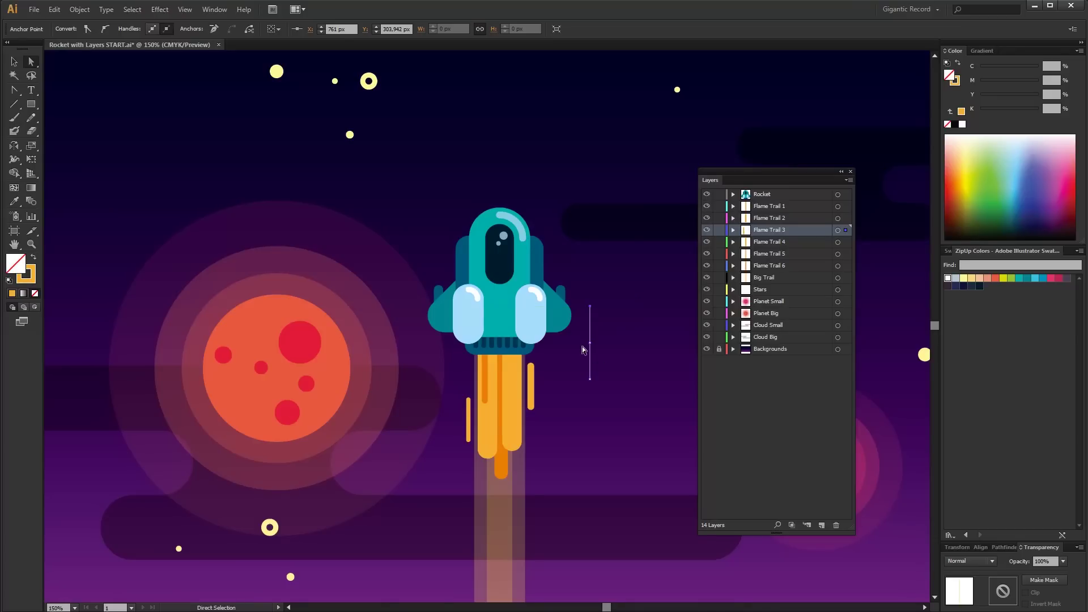
key("v")
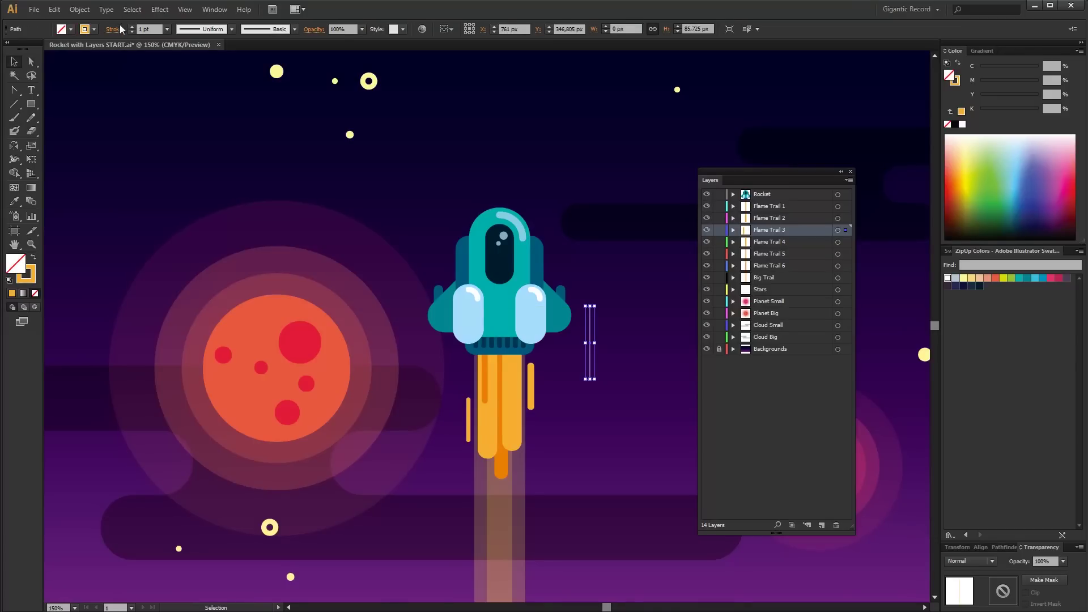
left_click(139, 29)
type("5")
key("Return")
left_click_drag(592, 322, 607, 321)
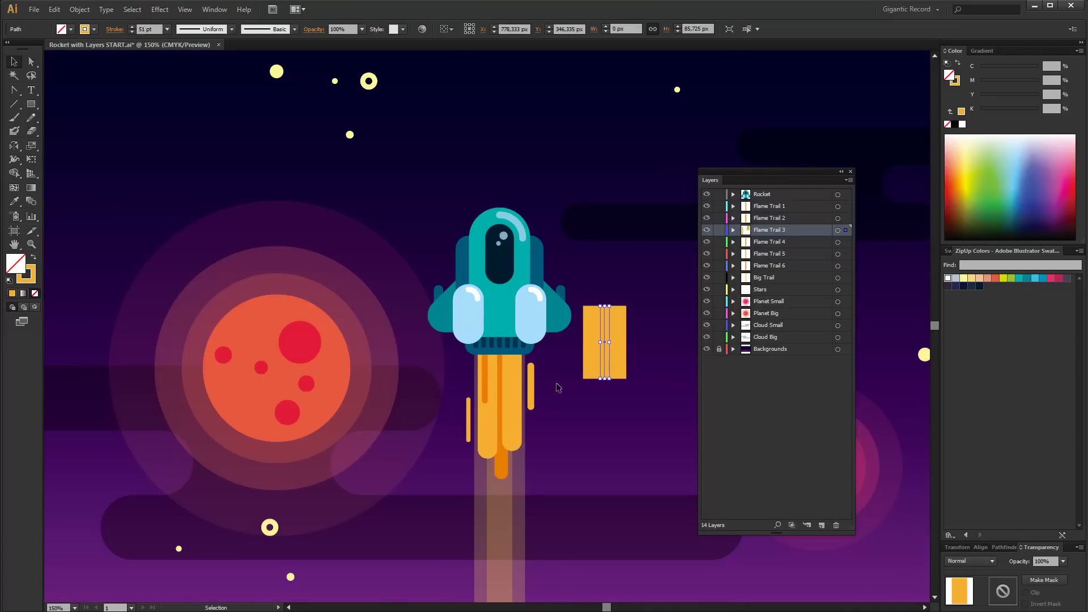
left_click(115, 30)
left_click(60, 56)
left_click(619, 408)
left_click(605, 357)
left_click_drag(1002, 83, 1003, 85)
left_click(651, 294)
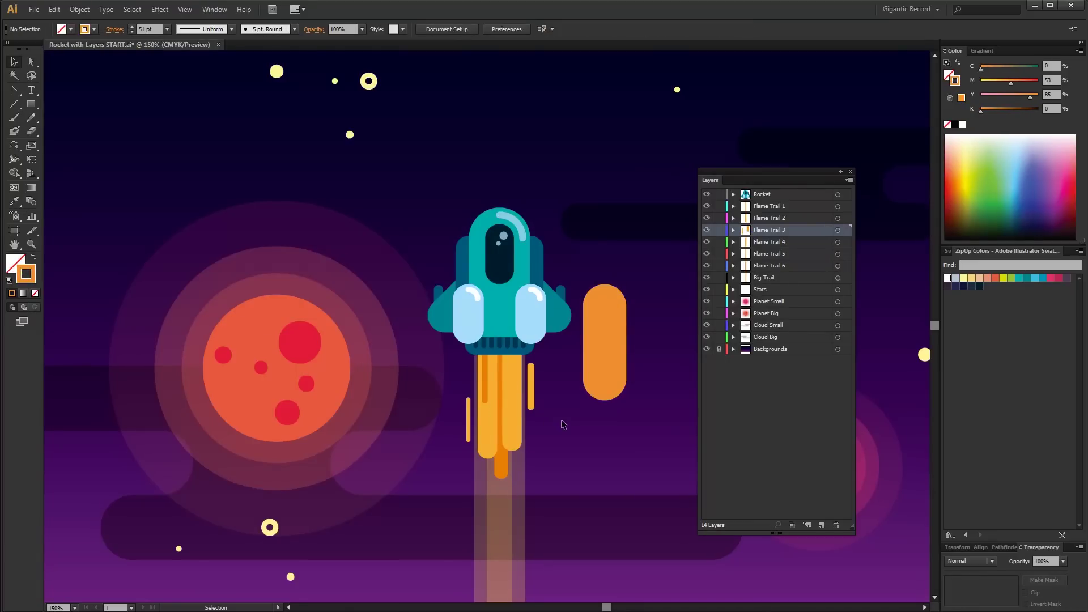
left_click(604, 379)
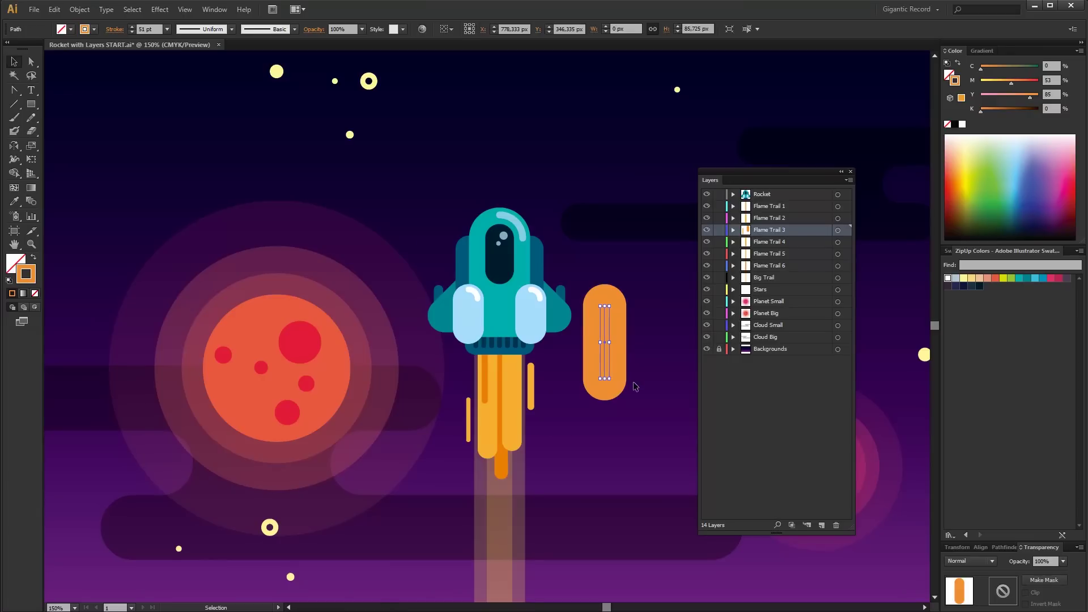
key("Delete")
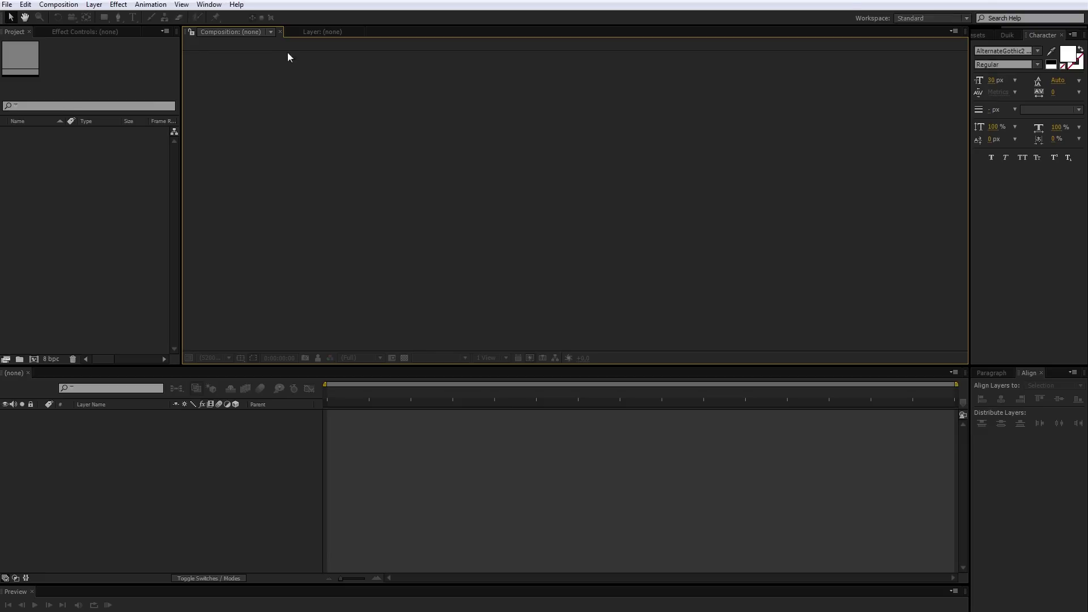
Import Rocket with Layers START.ai into the project with Import Kind set to Composition.
right_click(70, 182)
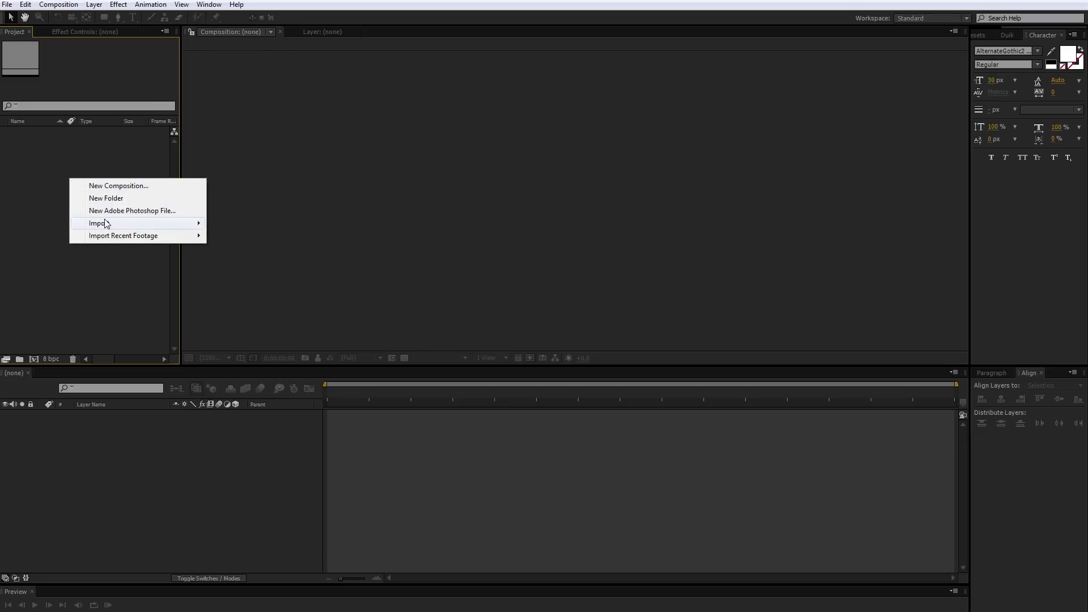
mouse_move(105, 223)
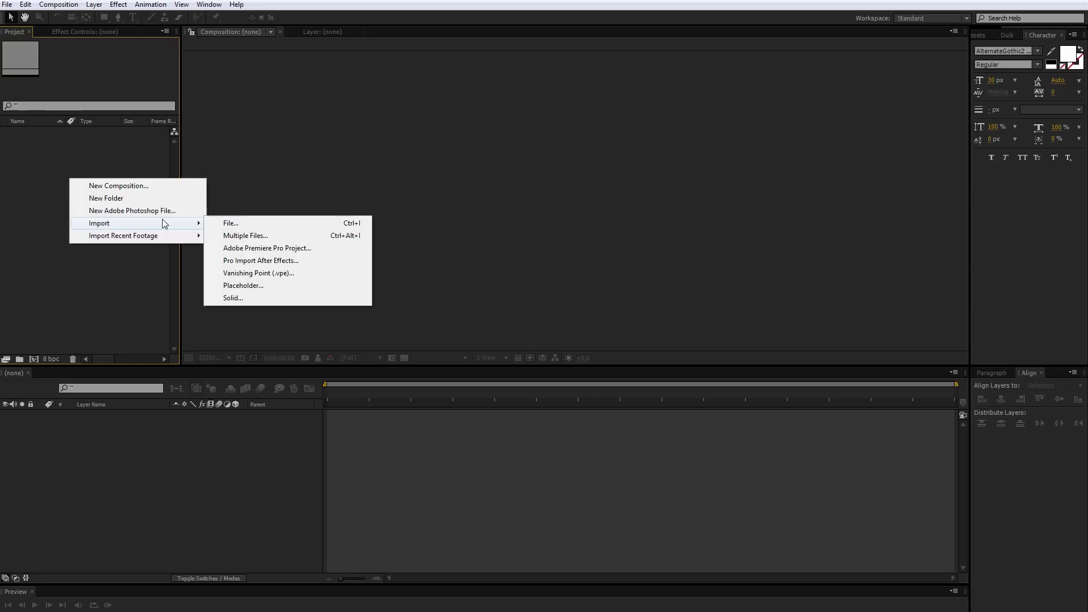
left_click(228, 224)
left_click(453, 125)
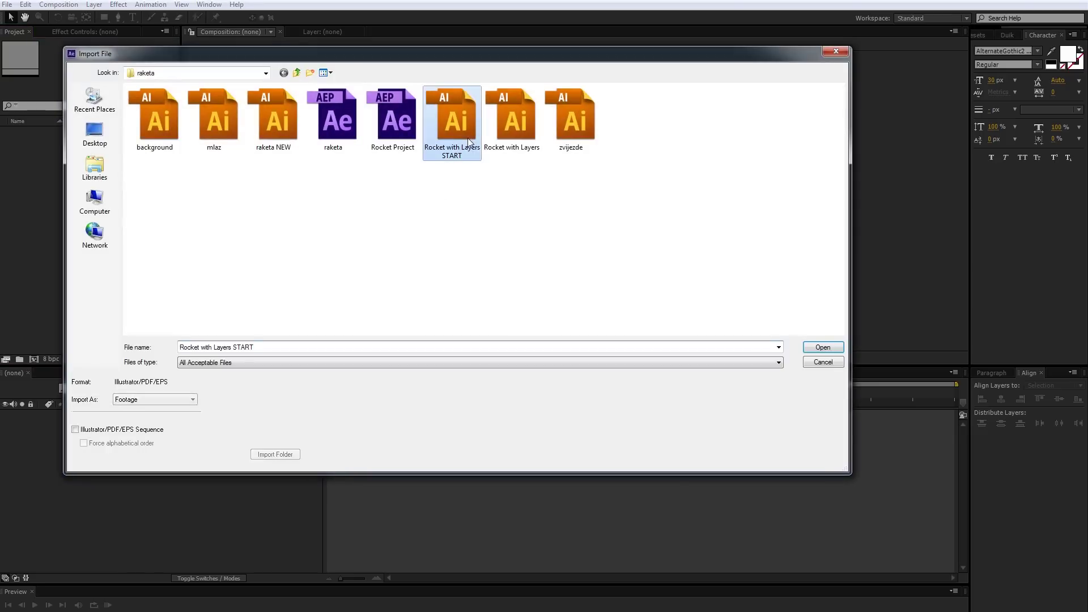
left_click(822, 347)
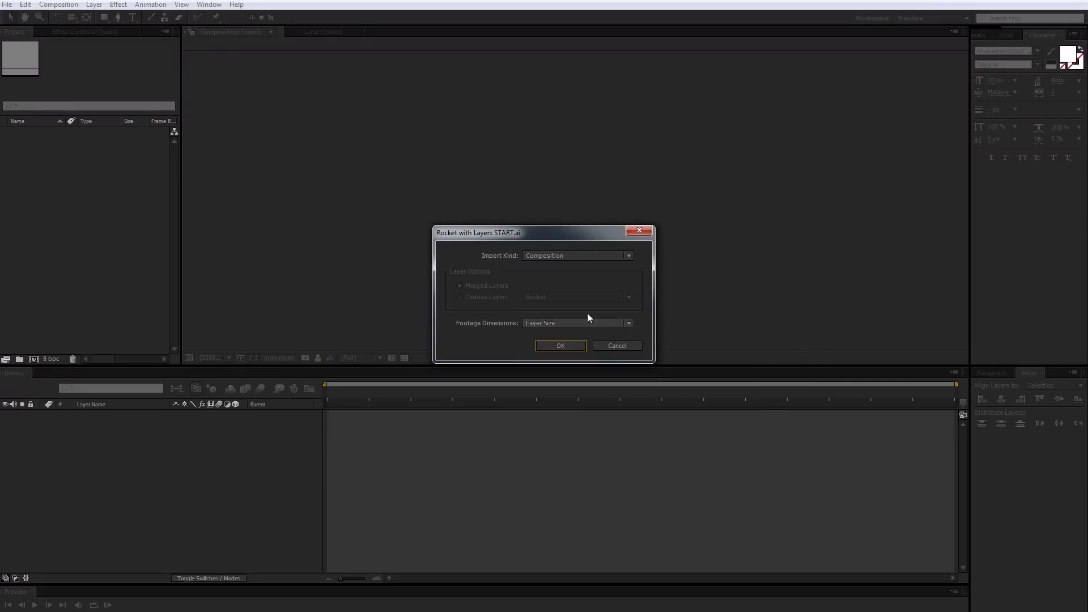
left_click(561, 345)
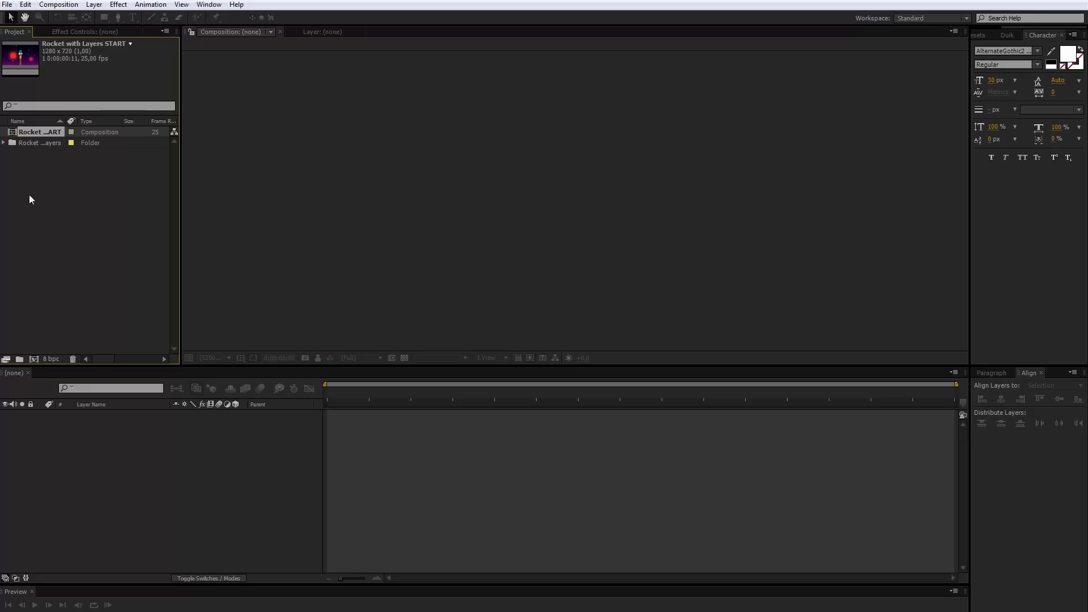
Open the Rocket with Layers START comp and select the Rocket through the flame trail layers.
double_click(43, 131)
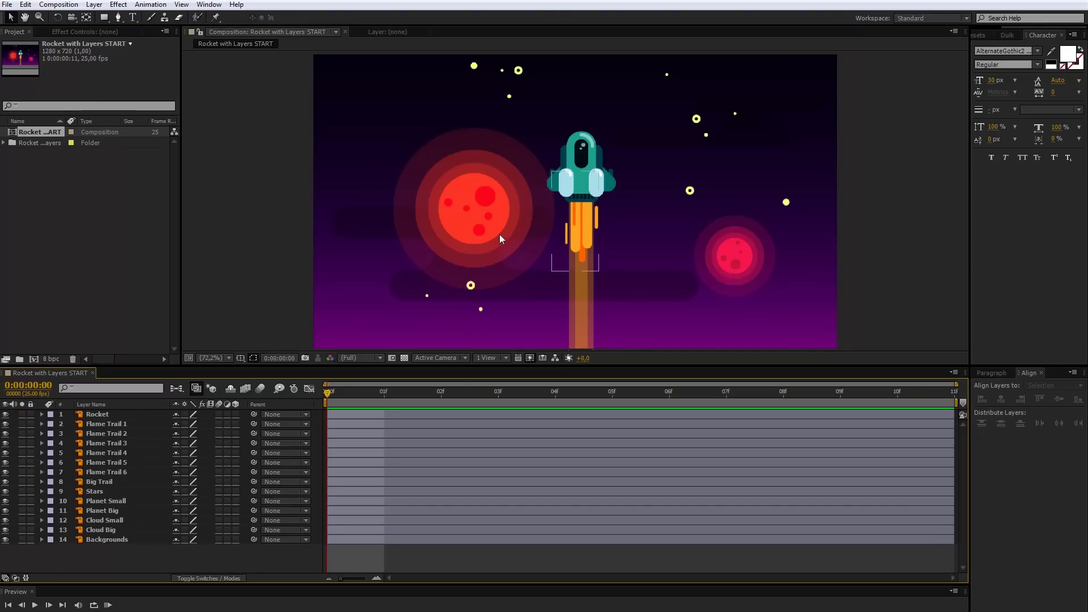
left_click(110, 412)
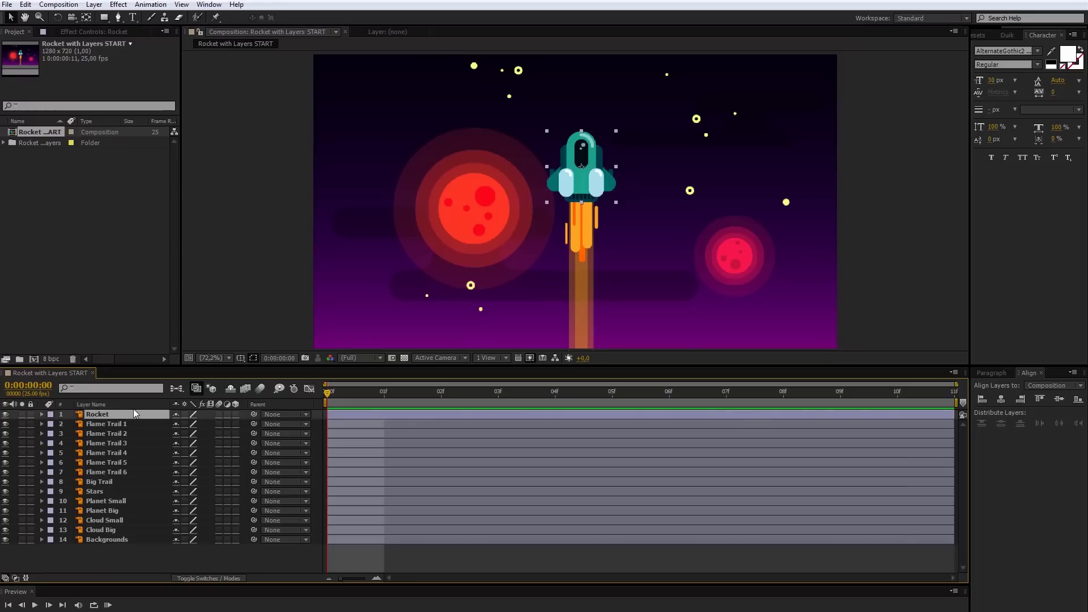
left_click(100, 480, "shift")
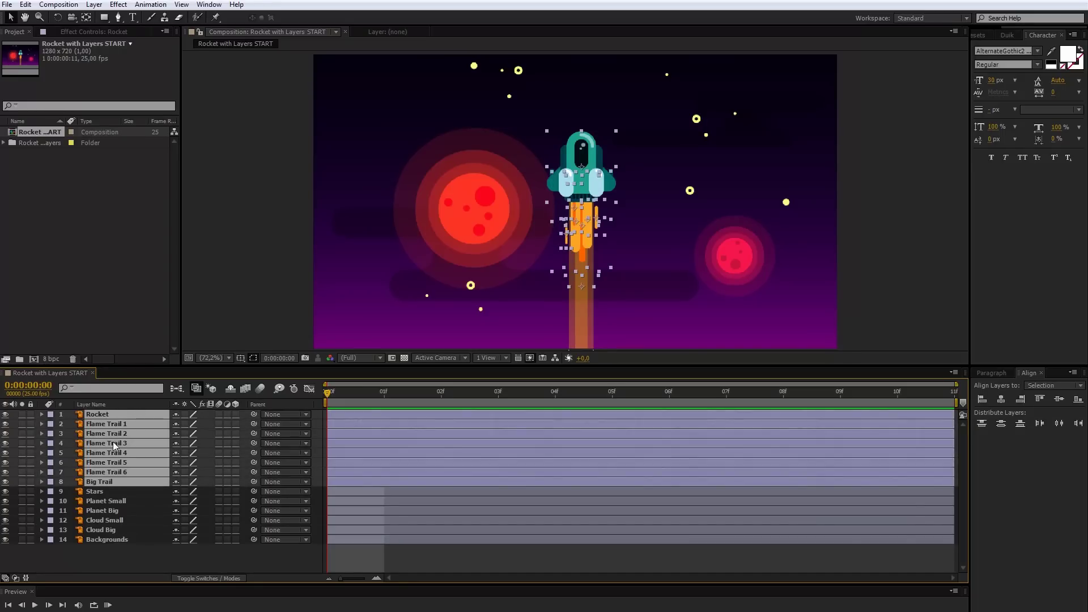
Pre-compose the selected rocket and trail layers into a new comp named 'Space Rocket'.
right_click(334, 432)
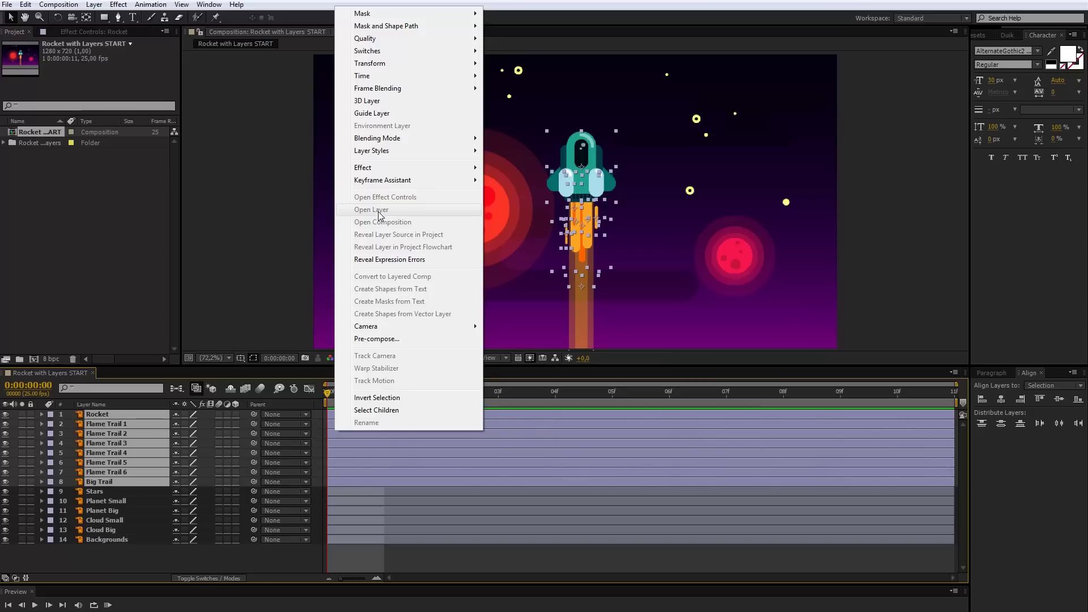
left_click(377, 339)
type("Space Rocket")
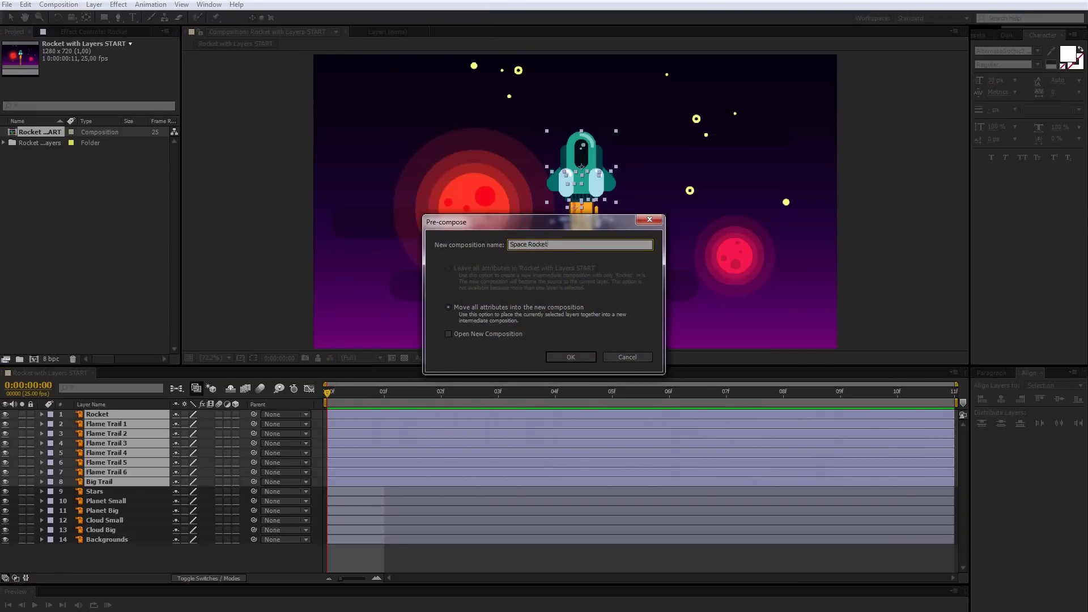
left_click(581, 353)
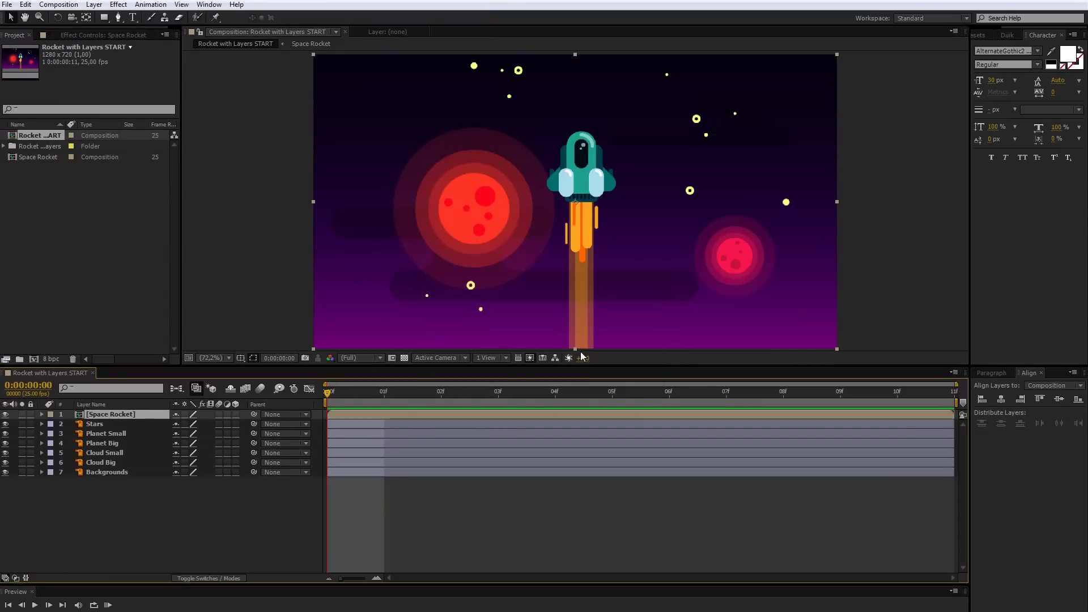
left_click(6, 415)
Open the Space Rocket pre-comp and select its layers to identify the flame trails and Big Trail.
left_click(6, 415)
double_click(366, 415)
left_click(453, 480)
left_click(502, 447)
left_click(443, 462)
left_click(443, 462)
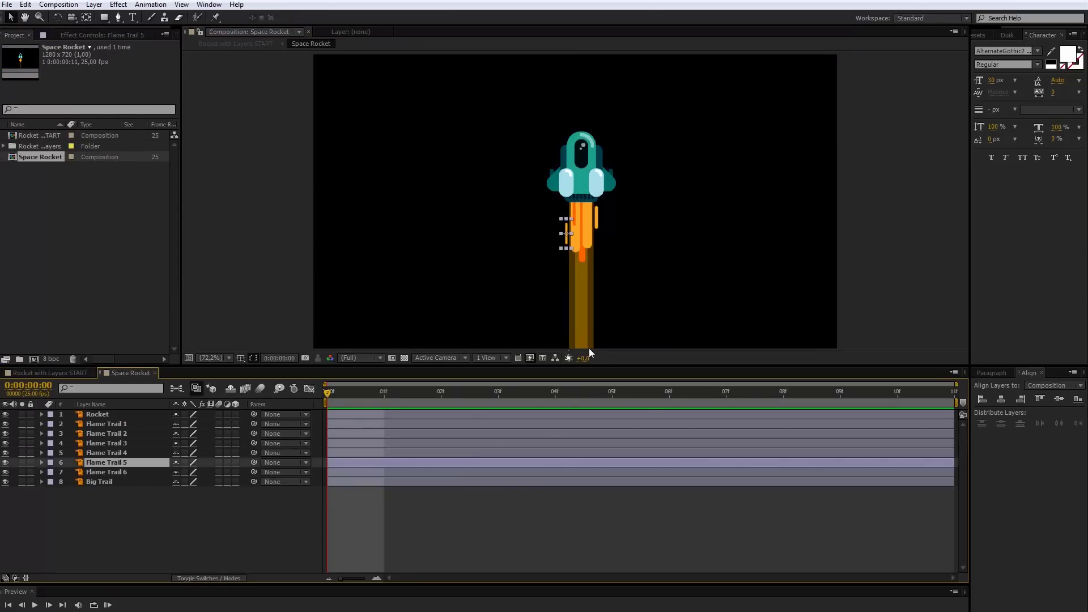
left_click_drag(585, 330, 549, 322)
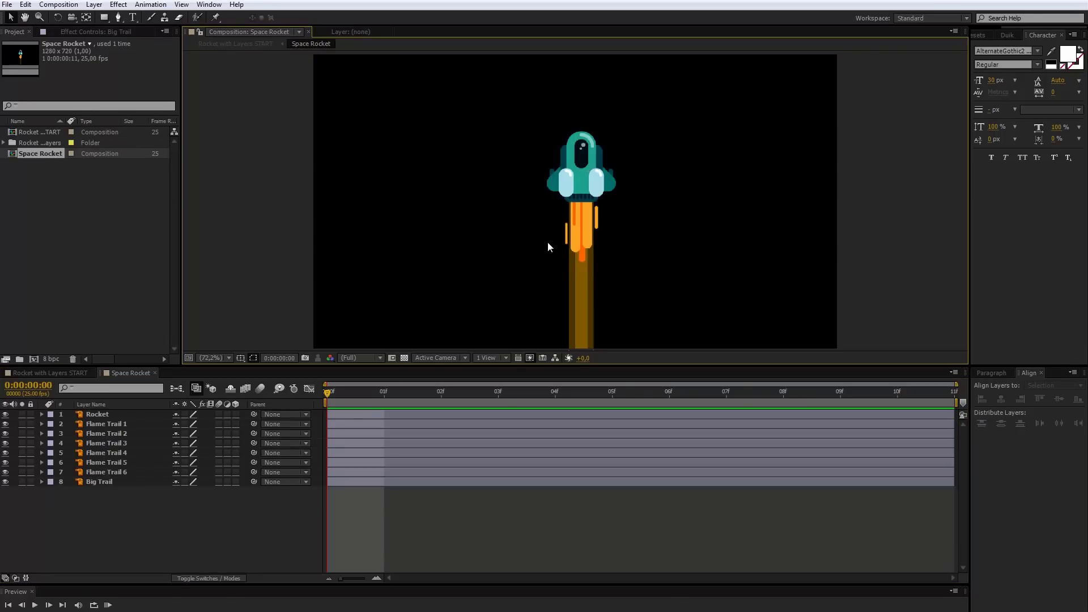
Convert Flame Trail 1 and Flame Trail 2 into shape layers with Create Shapes from Vector Layer.
left_click(111, 424)
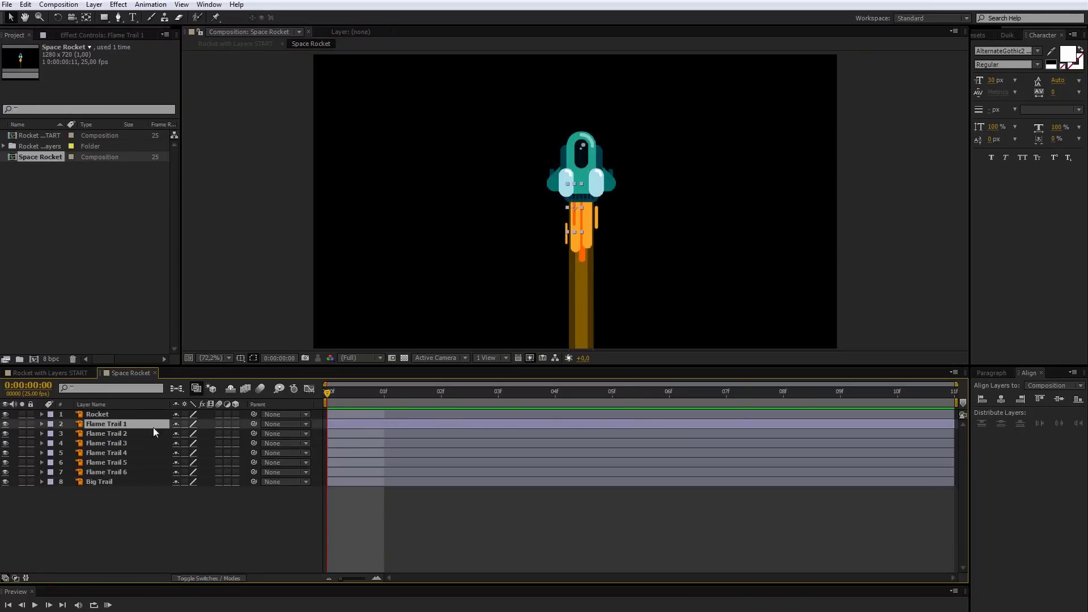
right_click(106, 426)
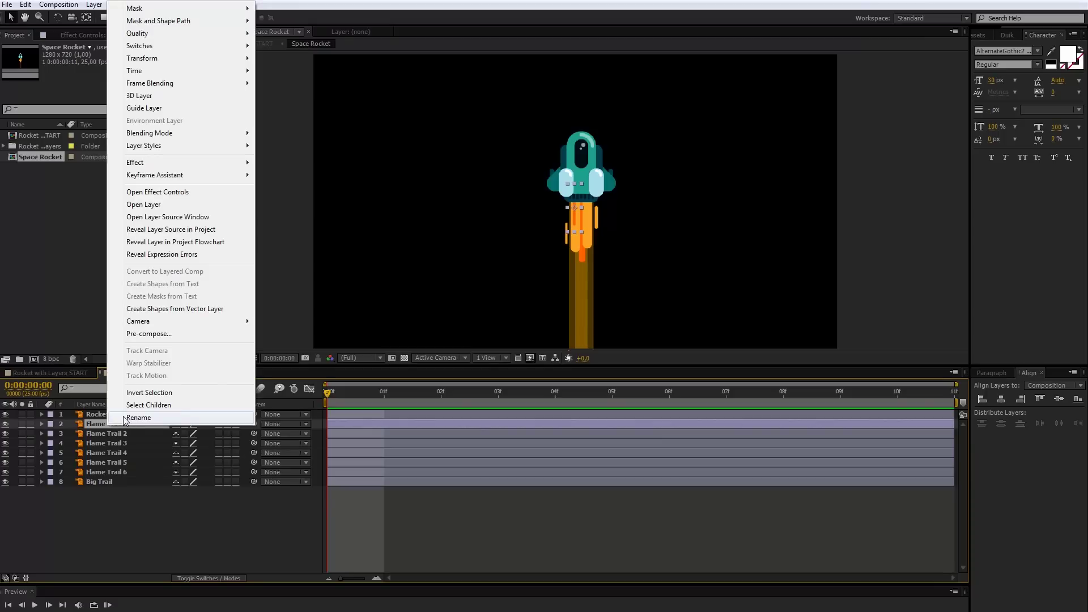
left_click(167, 310)
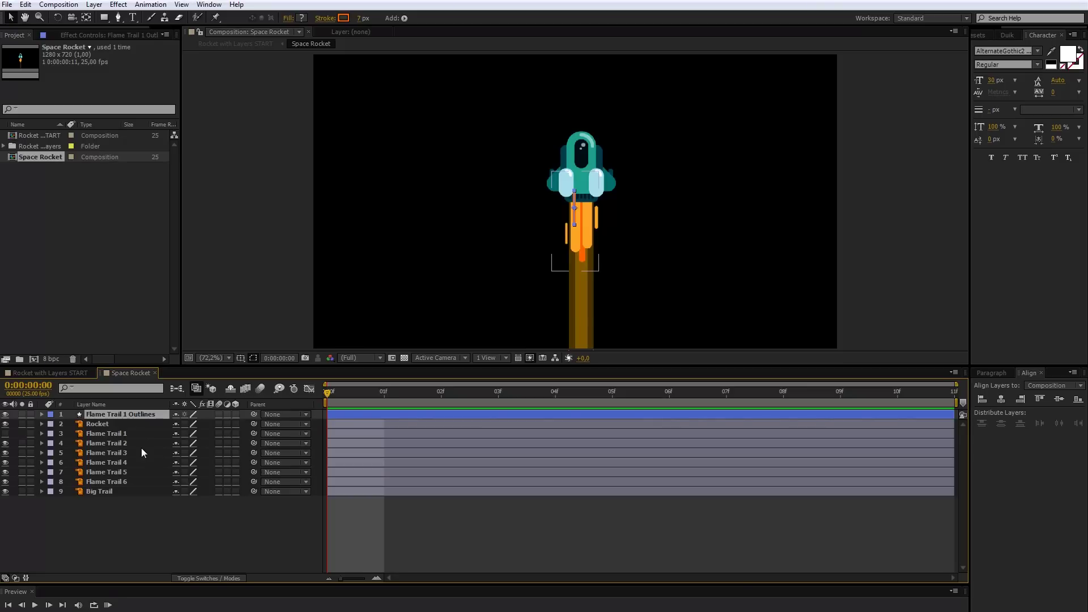
left_click(107, 443)
right_click(107, 443)
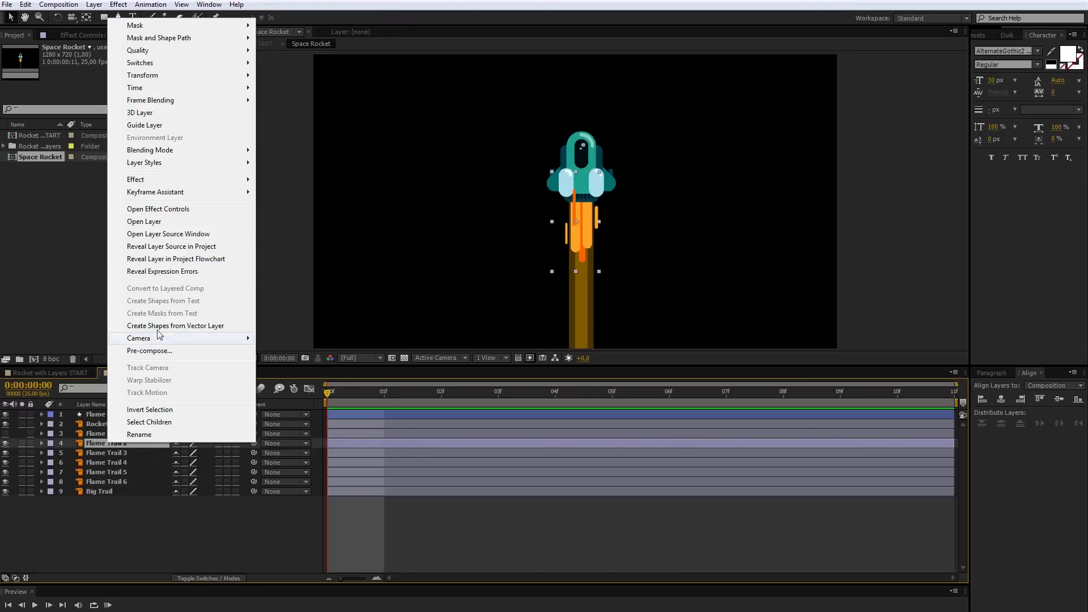
left_click(170, 341)
Convert Flame Trails 3–6 into shape layers, then delete the six original flame layers.
right_click(117, 461)
left_click(170, 344)
right_click(118, 482)
left_click(165, 366)
right_click(122, 501)
left_click(170, 383)
right_click(118, 520)
left_click(182, 401)
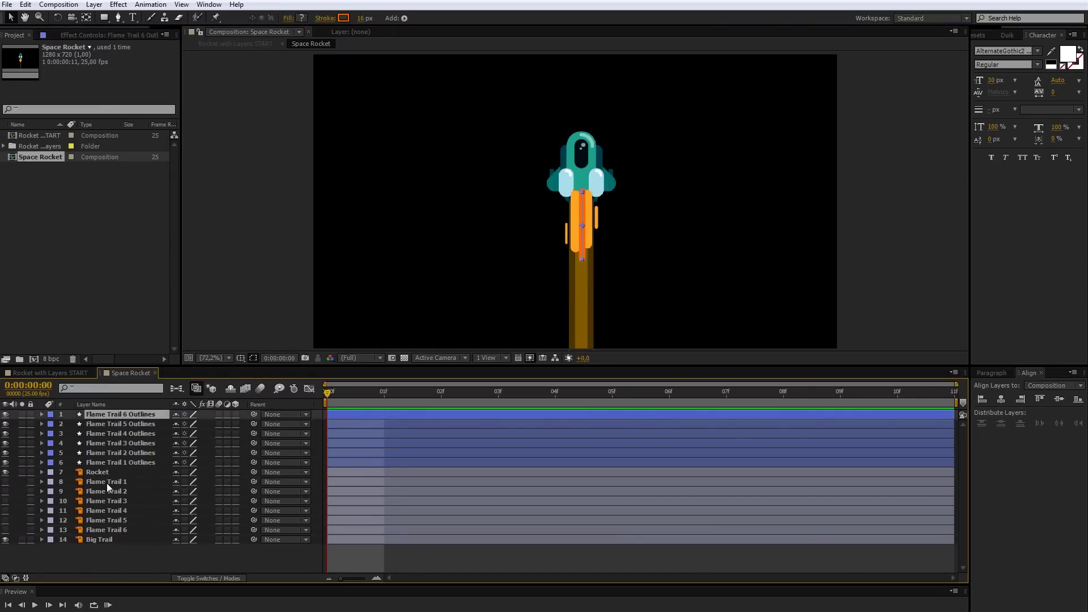
left_click(107, 483)
left_click(105, 527, "shift")
key("Delete")
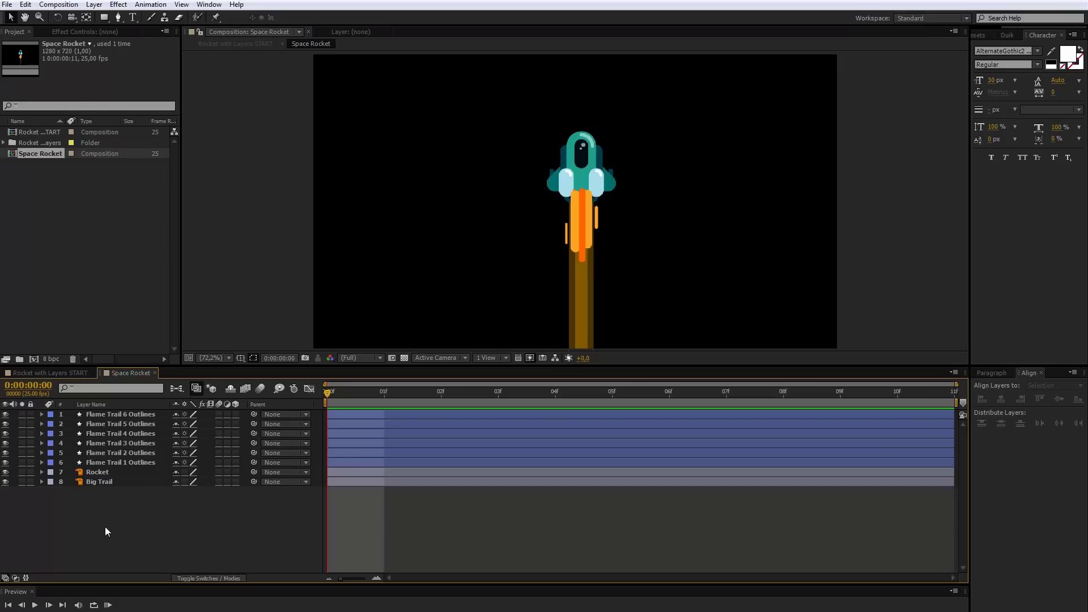
Move Rocket to the top and order Flame Trail 1–6 Outlines numerically beneath it.
left_click(93, 474)
left_click(236, 399)
left_click_drag(102, 468, 100, 409)
left_click(420, 541)
left_click_drag(120, 472, 124, 420)
left_click_drag(125, 472, 125, 429)
mouse_move(128, 472)
left_mouse_down()
mouse_move(129, 438)
mouse_move(130, 460)
left_mouse_up()
left_click(142, 498)
Add Trim Paths to Flame Trail 2 Outlines and reveal its Start, End and Offset values.
left_click(574, 222)
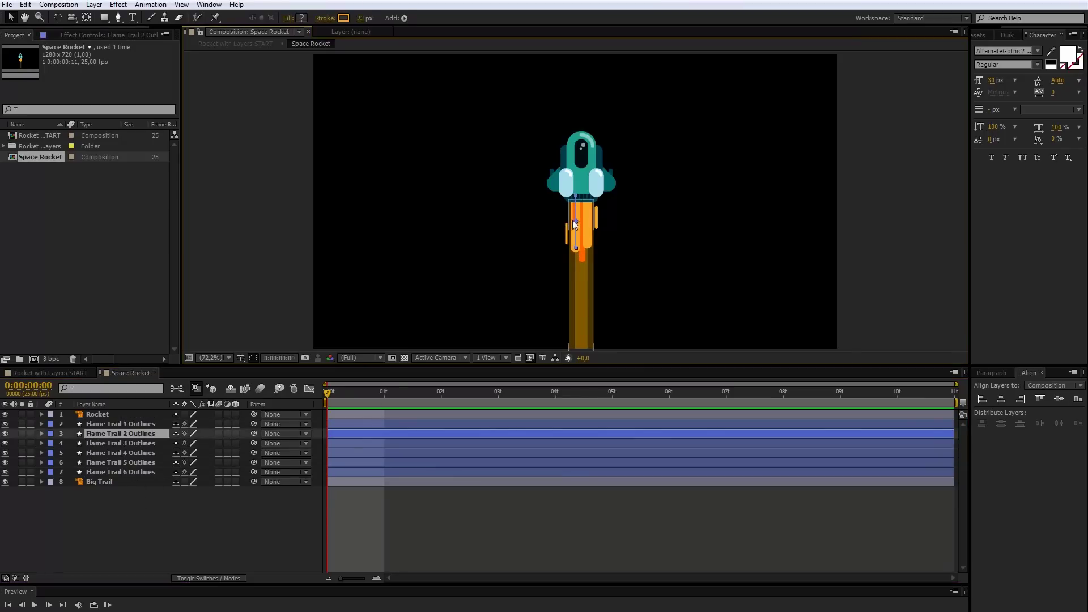
left_click(42, 434)
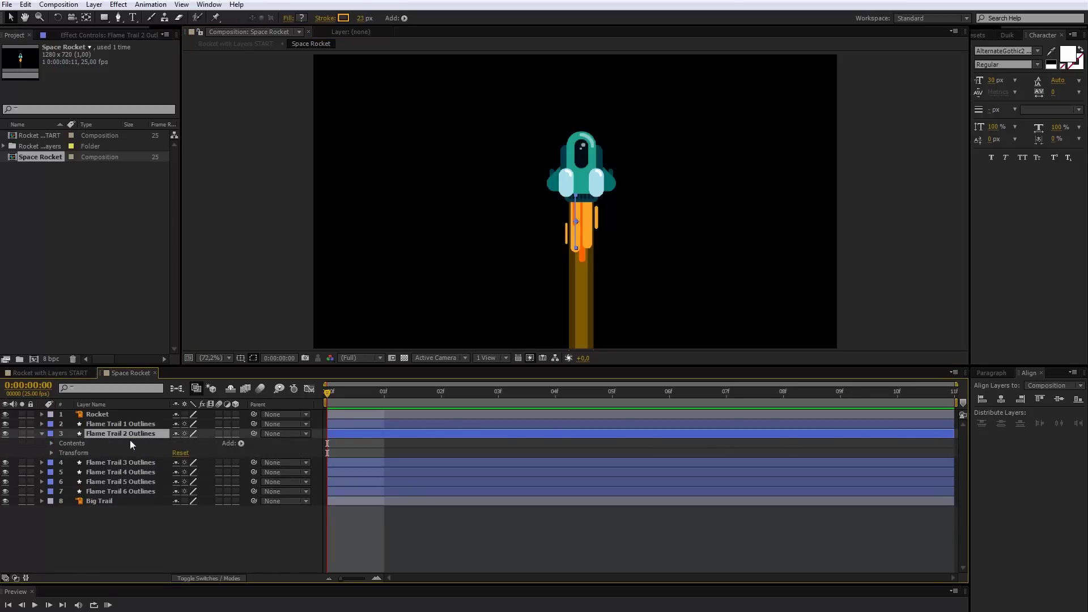
left_click(241, 444)
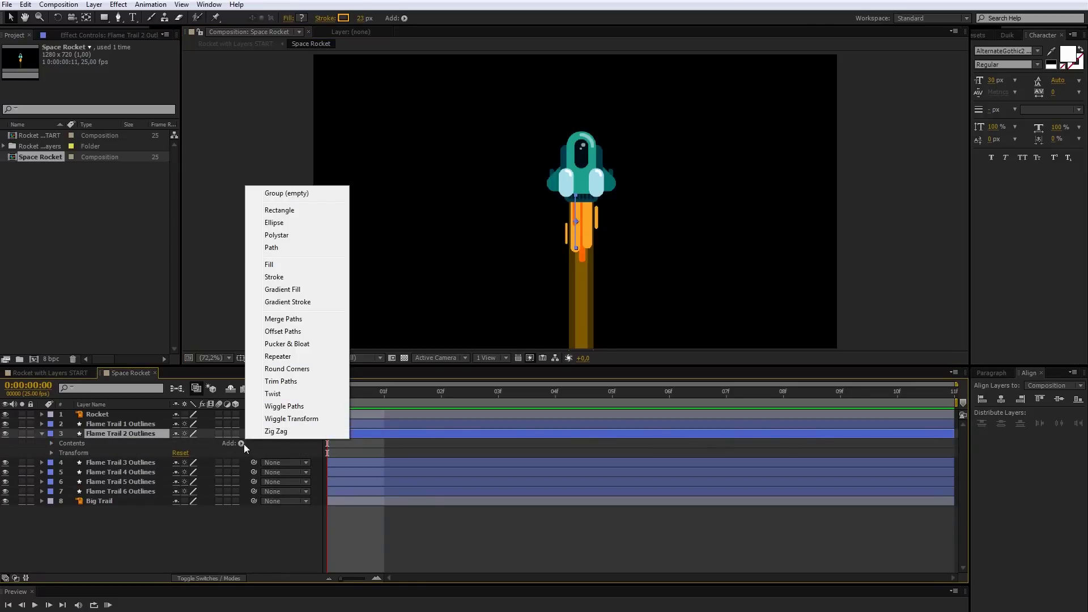
left_click(281, 381)
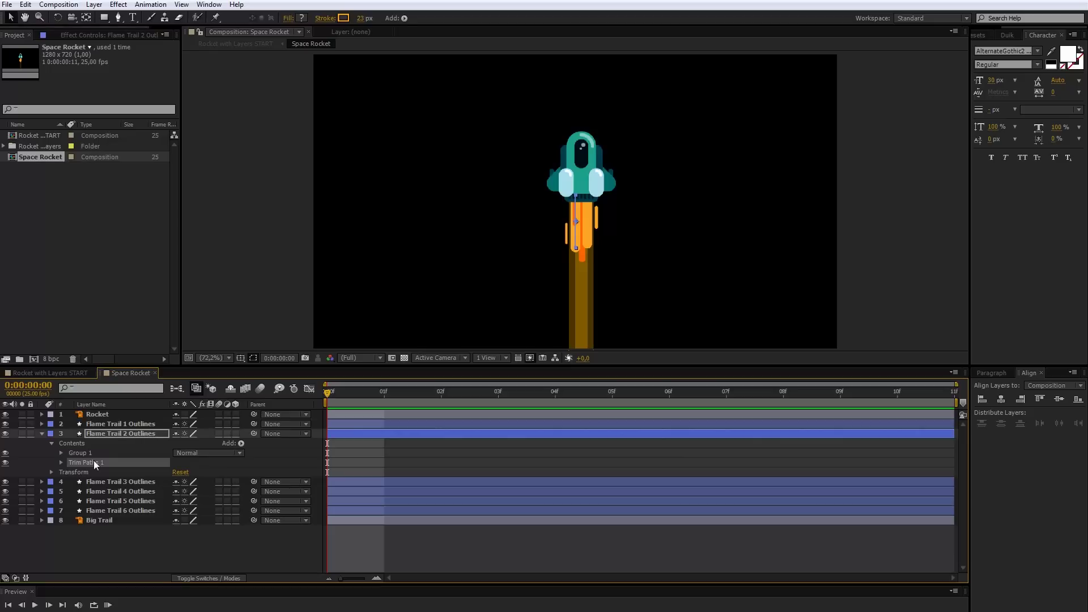
left_click(61, 463)
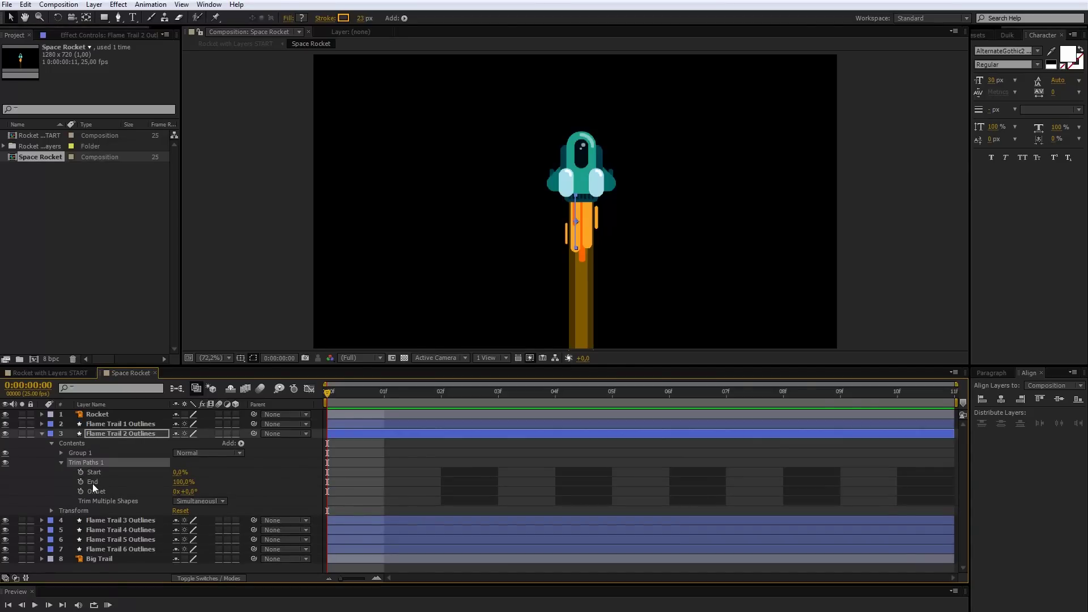
left_click(613, 392)
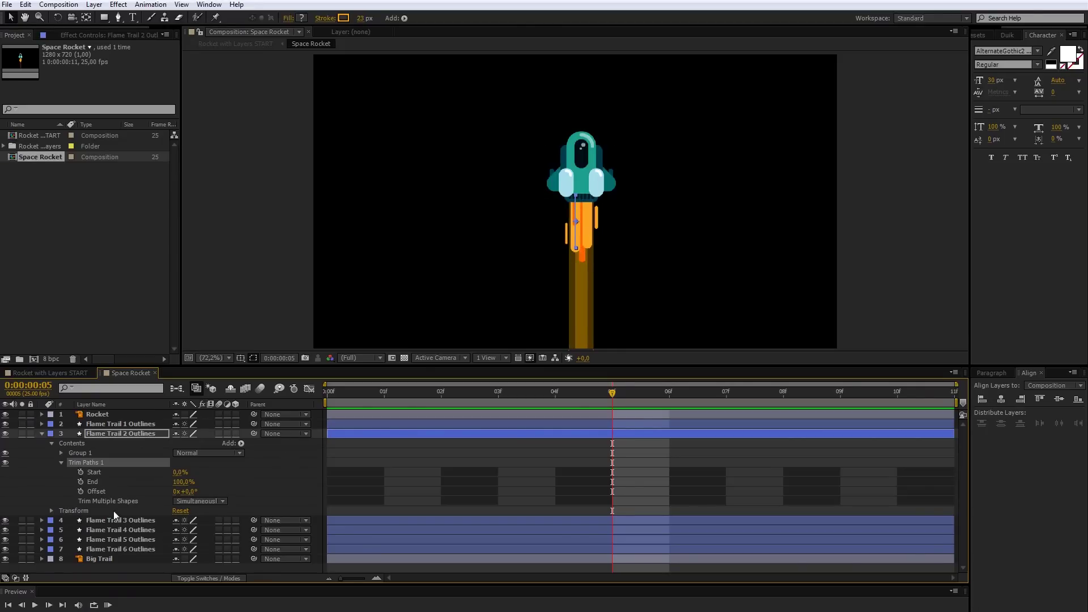
At frame 5, keyframe Trim Paths End and Start, with Start raised to 100%.
left_click(81, 482)
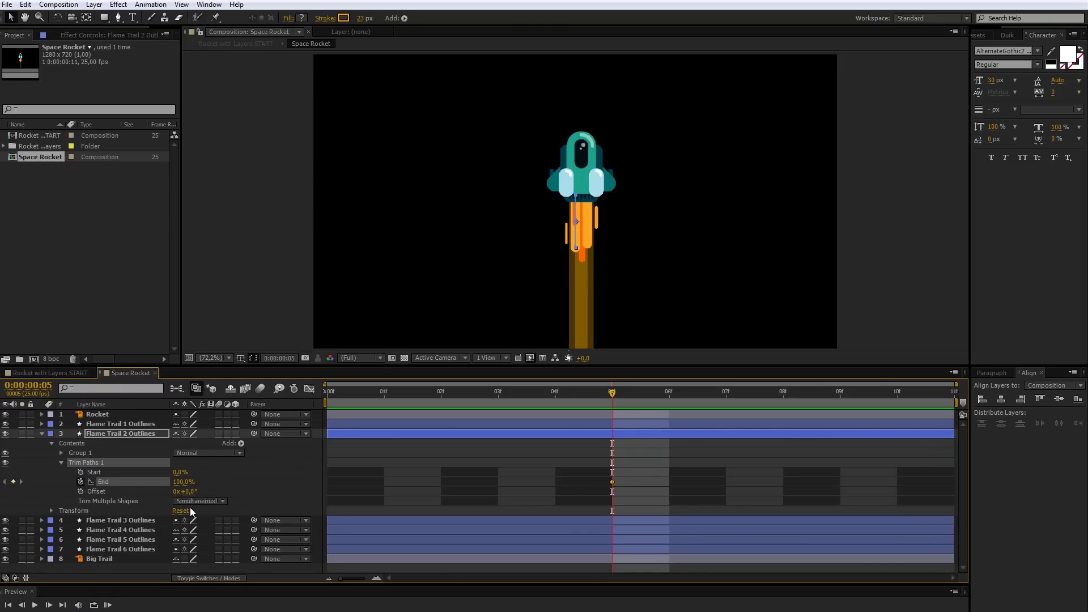
left_click(80, 471)
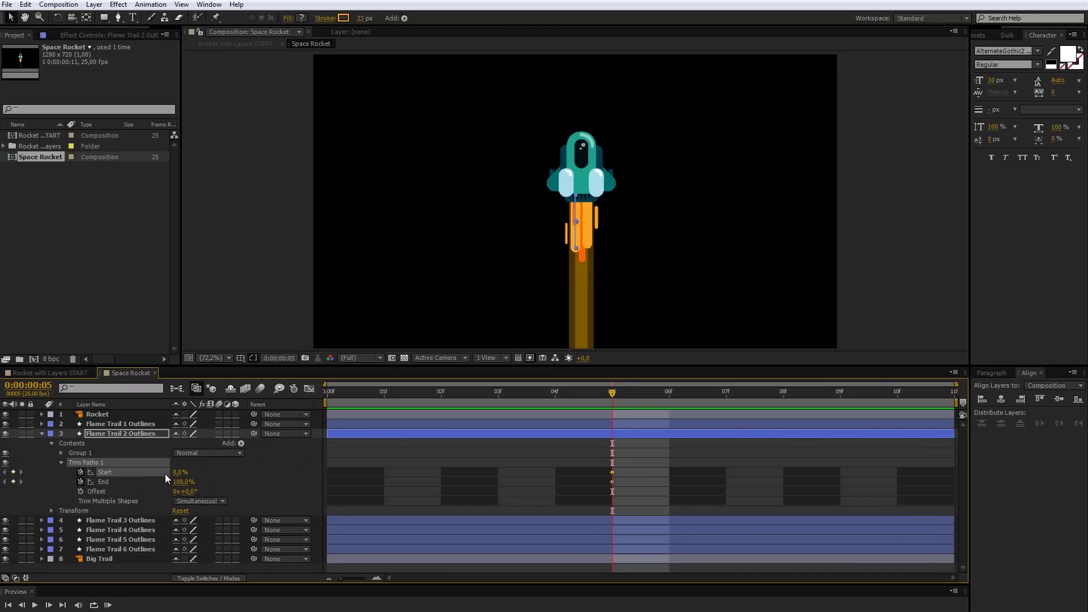
left_click_drag(211, 470, 275, 474)
At frame 0, key lower Start and End values, entering Start 40%, and scrub to review.
left_click_drag(611, 392, 453, 395)
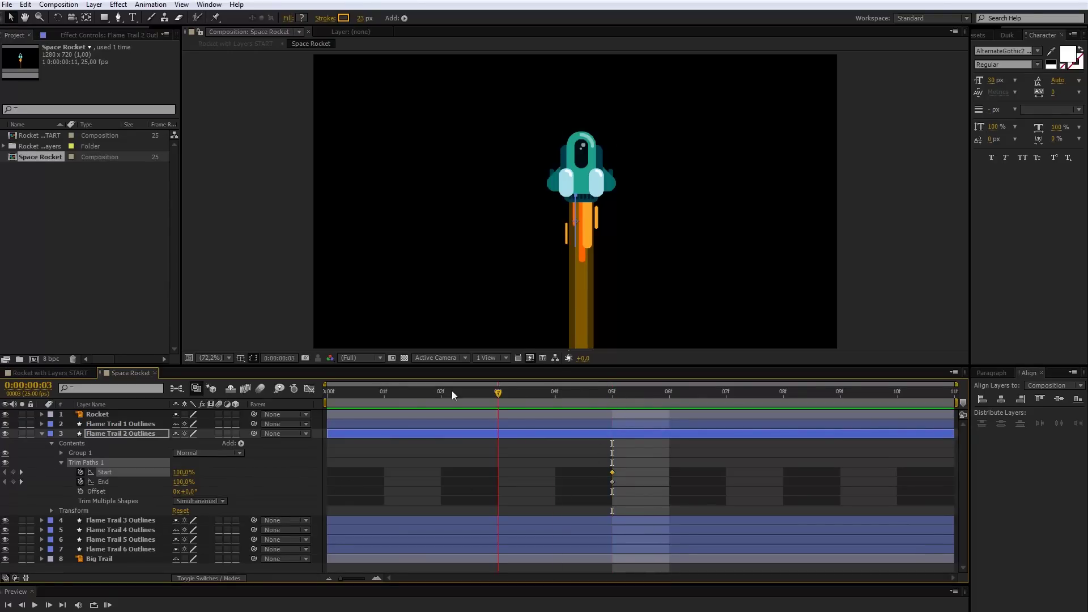
left_click_drag(335, 393, 332, 393)
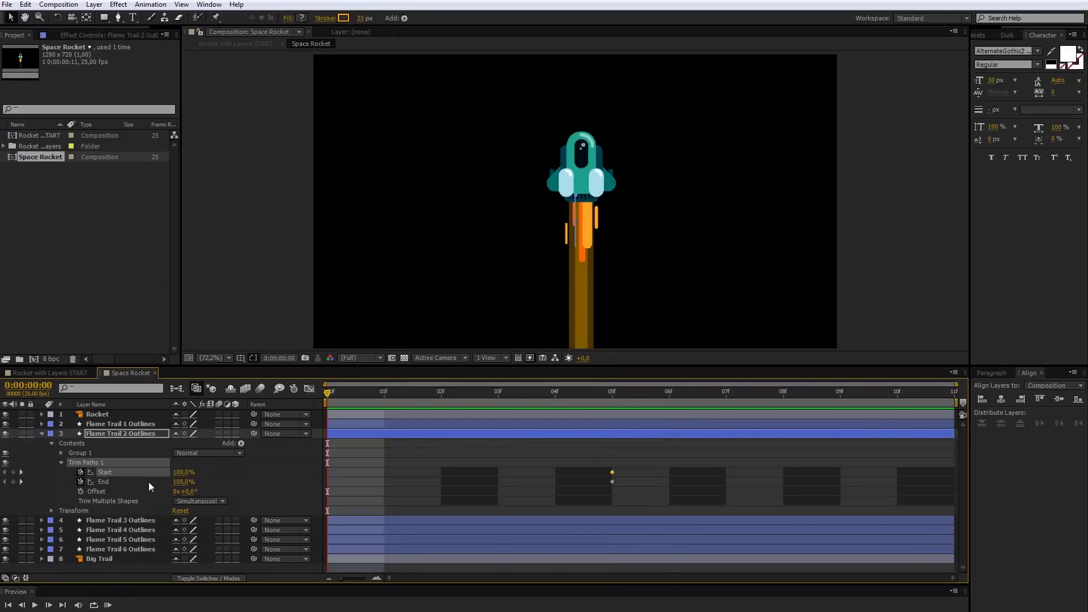
left_click_drag(180, 472, 99, 471)
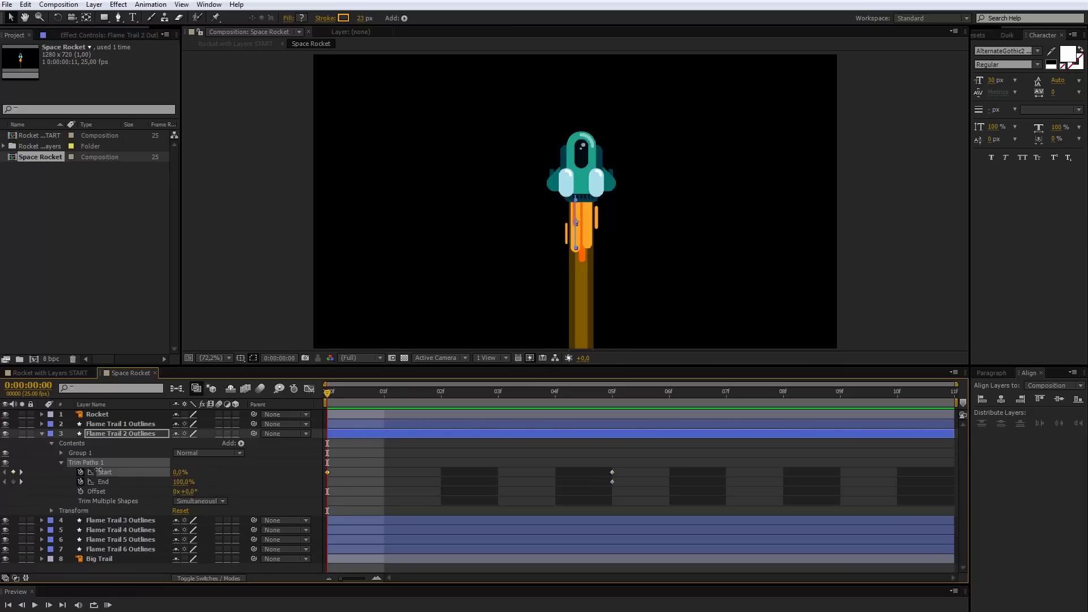
left_click_drag(185, 482, 116, 481)
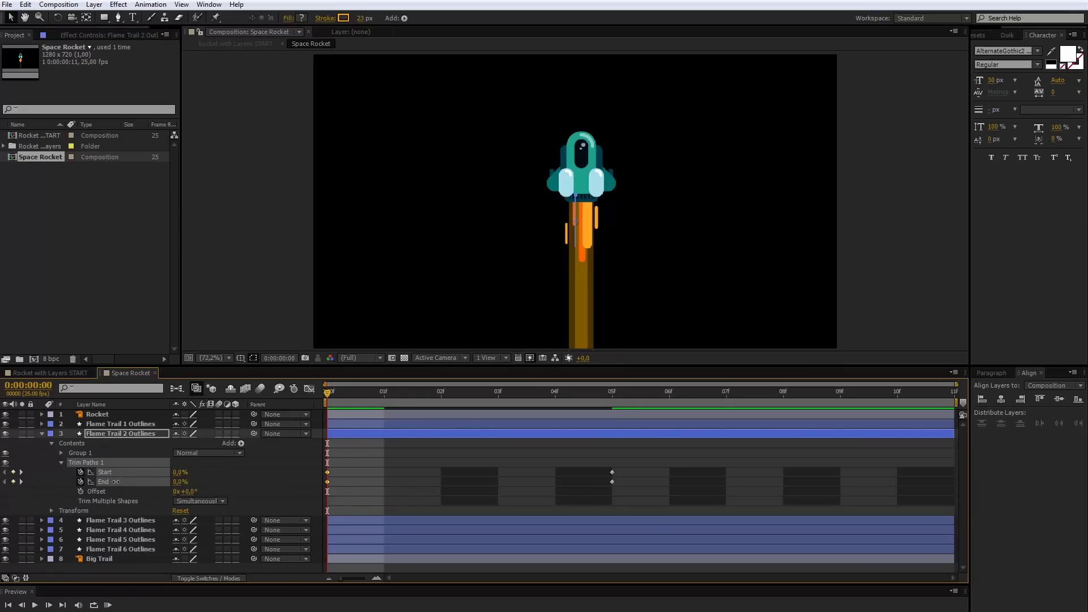
left_click(292, 480)
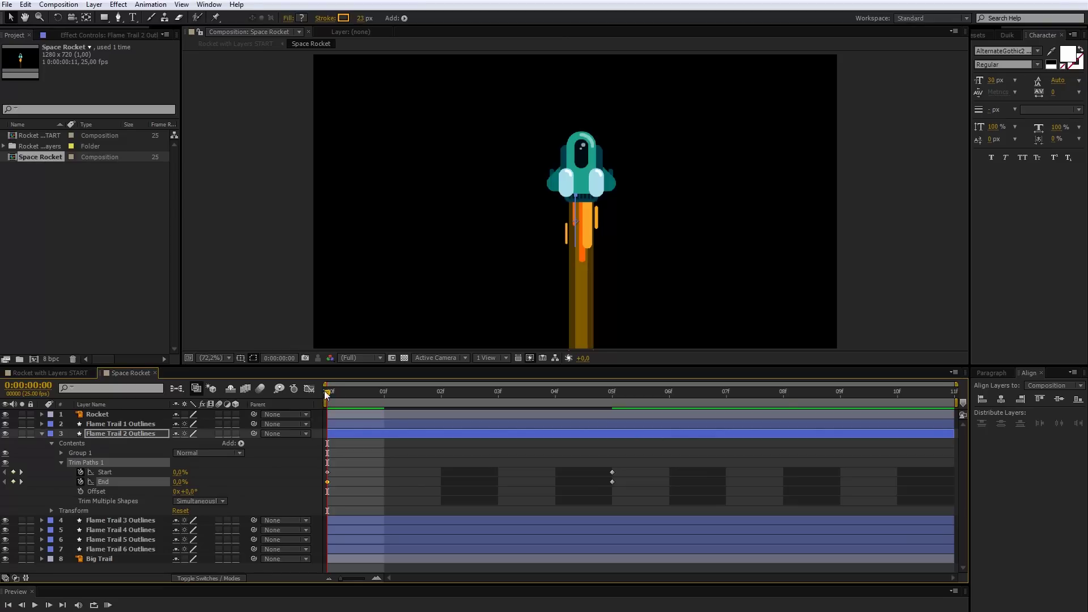
left_click_drag(345, 395, 407, 395)
left_click_drag(581, 407, 328, 419)
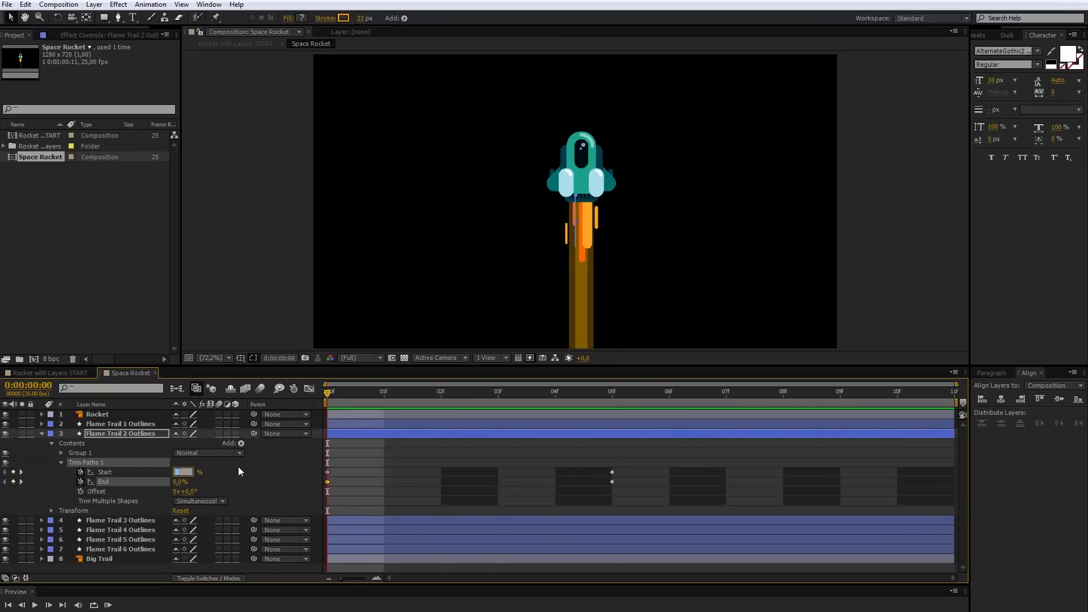
type("40")
key("Return")
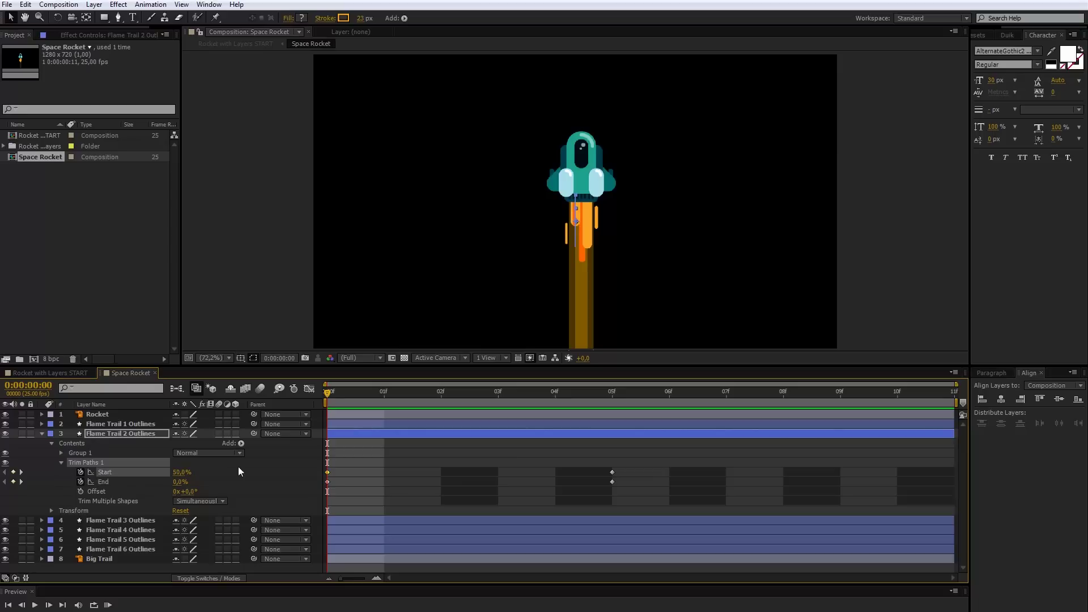
left_click(503, 407)
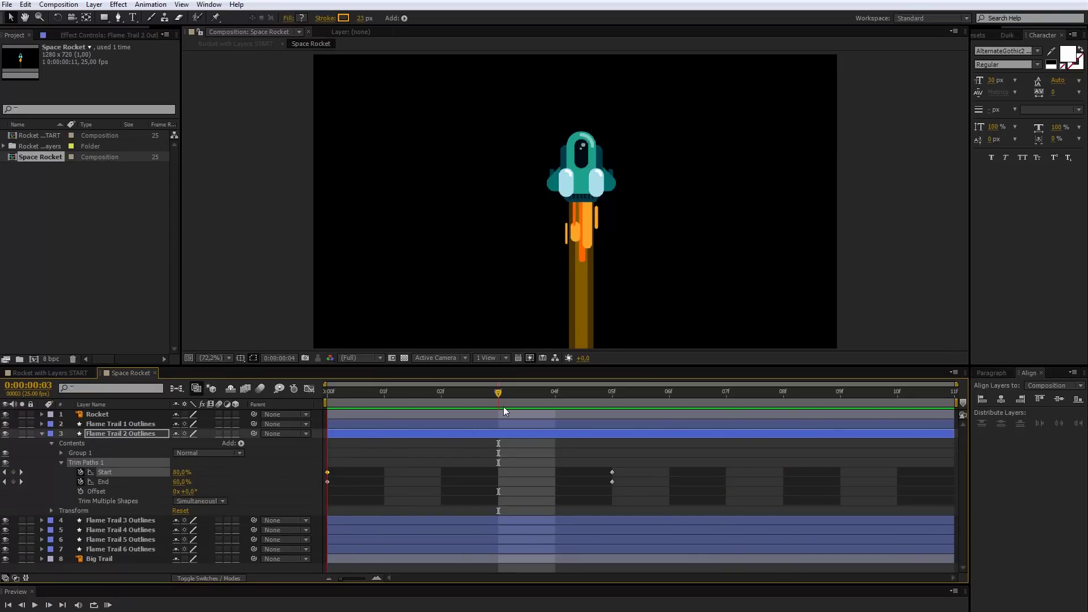
Give Flame Trail 1 Outlines Trim Paths keyed at frame 5, with Start 50% at frame 0.
key("space")
key("Home")
key("F2")
left_click(42, 434)
left_click(41, 424)
left_click(241, 433)
left_click(61, 453)
left_click(612, 392)
left_click(80, 463)
left_click(80, 473)
left_click(181, 462)
type("50")
key("Return")
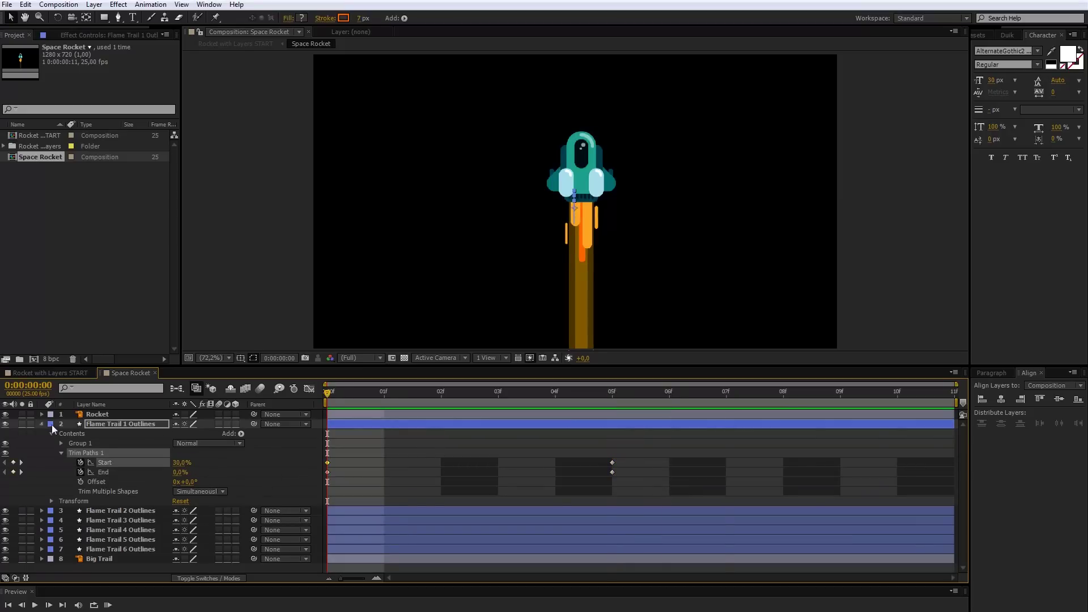
Add Trim Paths to Flame Trail 3 with Start/End keyframes at frames 5 and 0.
left_click(41, 424)
left_click(41, 443)
left_click(241, 453)
left_click(272, 393)
left_click(61, 473)
left_click(612, 392)
left_click(80, 482)
left_click(327, 392)
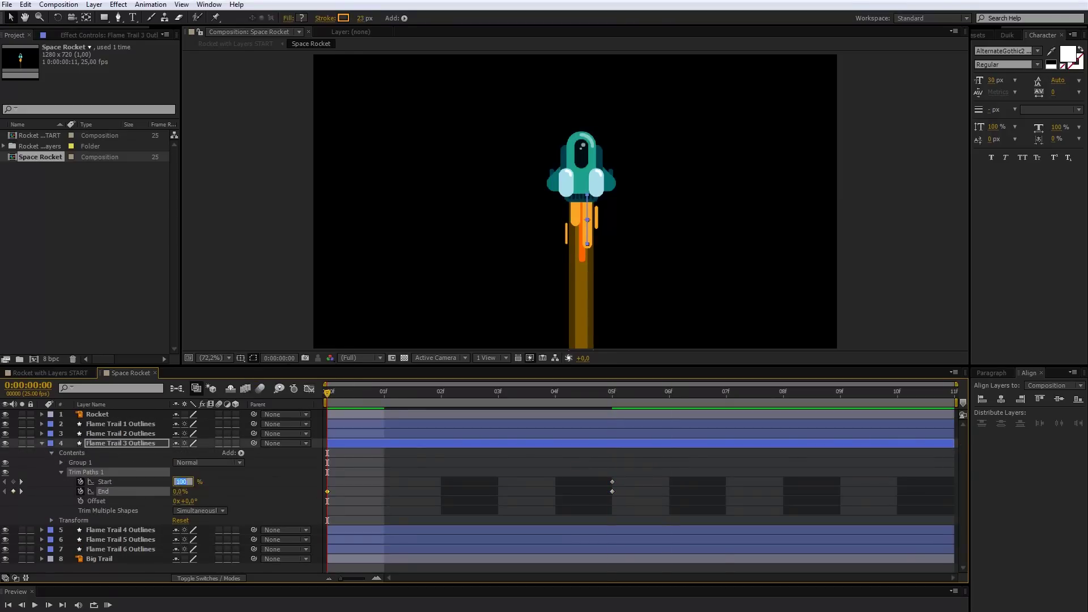
Add Trim Paths to Flame Trail 4, keying frame 5, then End 0% and Start 50% at frame 0.
left_click(41, 443)
left_click(41, 452)
left_click(241, 462)
left_click(272, 403)
left_click(62, 481)
left_click(613, 393)
left_click(81, 501)
left_click(81, 492)
left_click(327, 392)
left_click(181, 491)
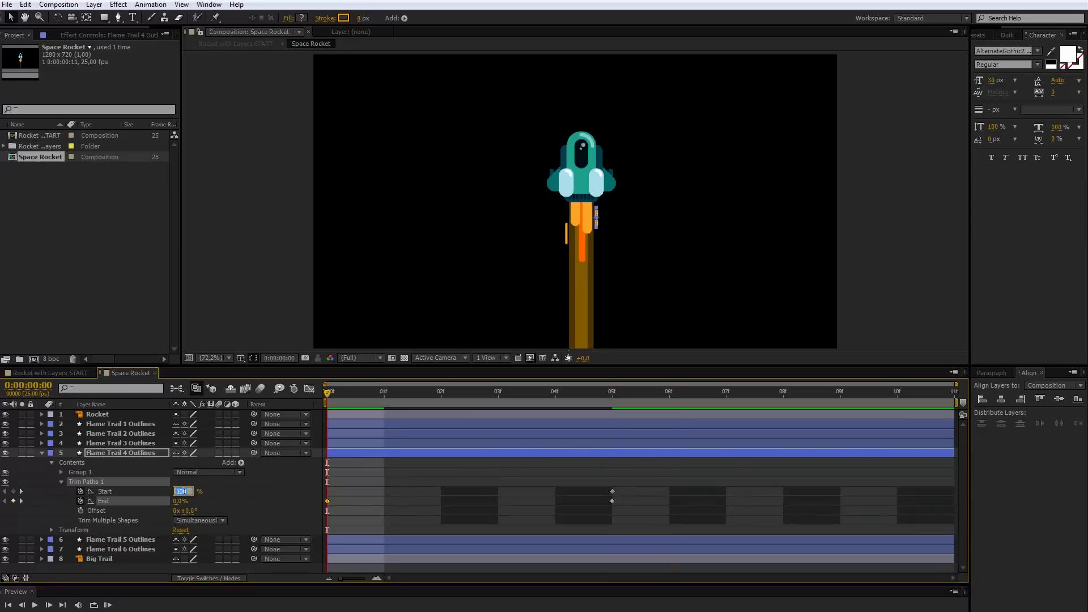
type("50")
left_click(41, 453)
Add Trim Paths to Flame Trail 5, keyed at frame 5 with End 0% at frame 0.
left_click(611, 392)
left_click(61, 491)
left_click(81, 501)
left_click(327, 392)
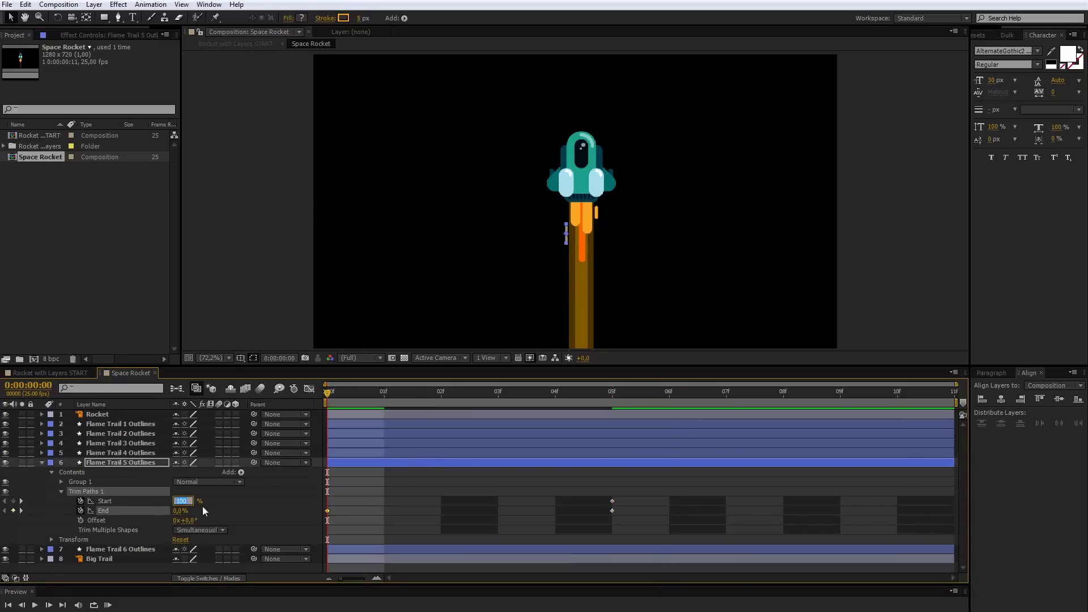
left_click(41, 463)
left_click(41, 472)
left_click(241, 482)
Give Flame Trail 6 Trim Paths keyed at frame 5, Start 50% and End 0% at frame 0, then preview.
left_click(272, 423)
left_click(61, 501)
left_click(612, 392)
left_click(80, 520)
left_click(81, 510)
left_click(327, 392)
left_click(182, 511)
type("50")
left_click(13, 520)
left_click(181, 520)
type("0")
key("Return")
key("KP_0")
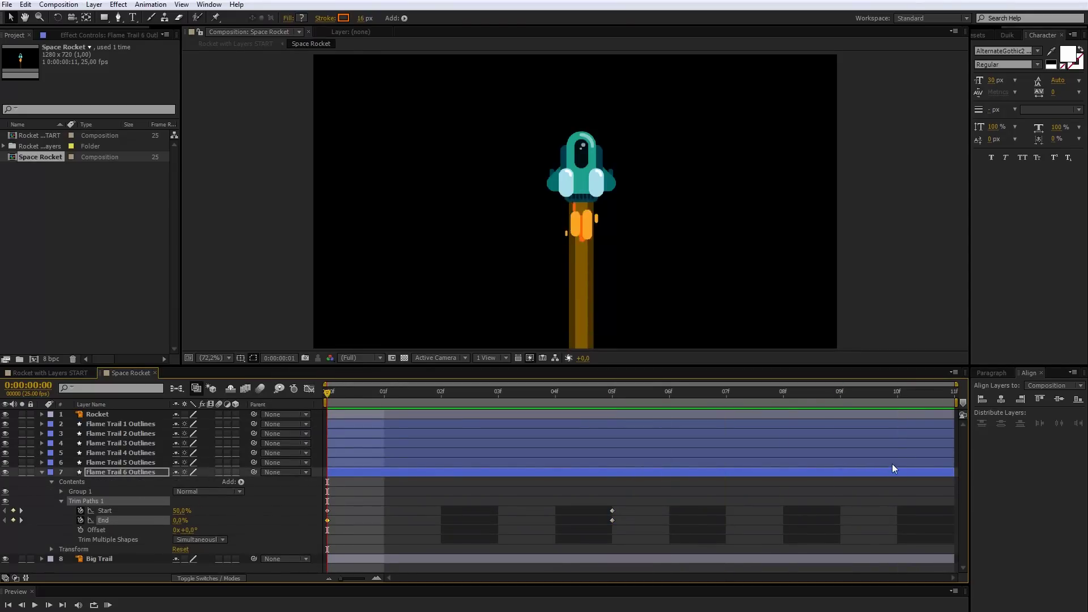
key("space")
Offset Flame Trails 3, 5 and 6 to later start frames, then return to Rocket with Layers START.
left_click(42, 474)
left_click_drag(428, 471, 583, 463)
left_click(474, 461)
left_click_drag(494, 471, 708, 471)
left_click_drag(509, 443, 674, 441)
left_click_drag(483, 433, 708, 431)
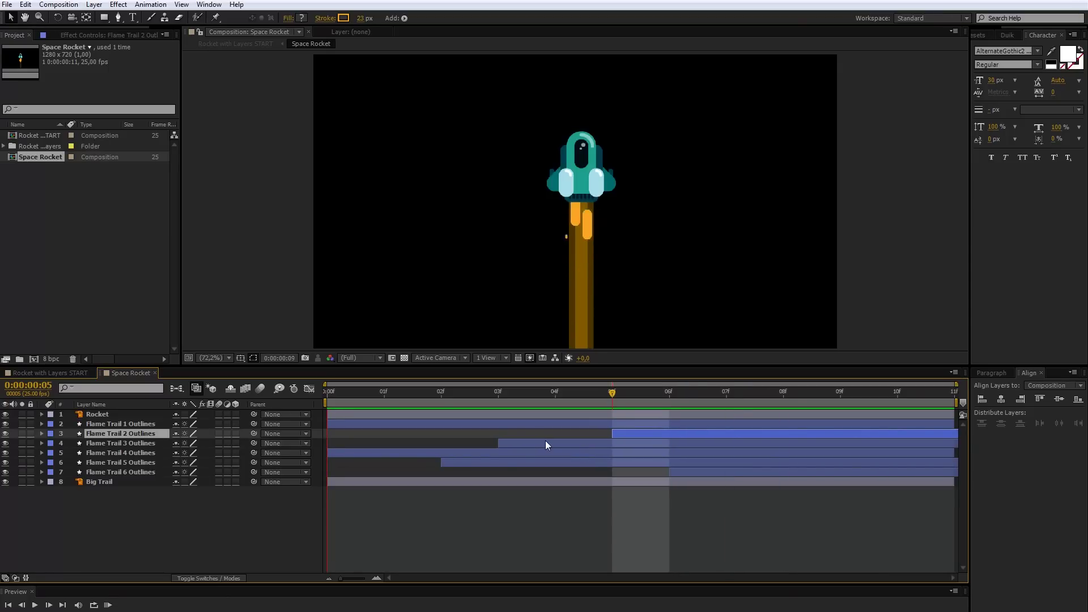
left_click(59, 373)
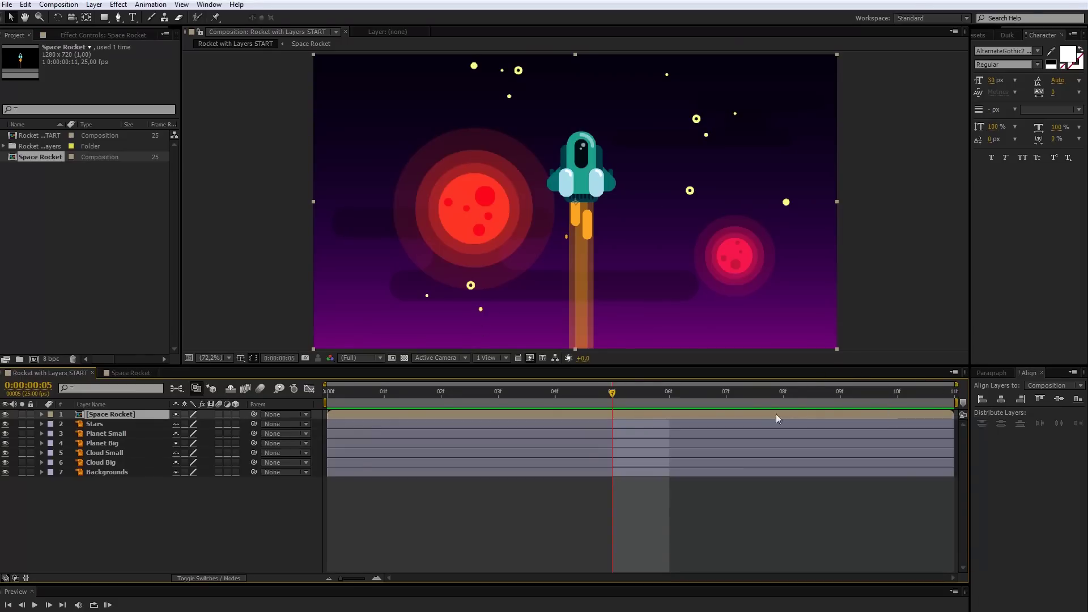
Set the Rocket with Layers START composition duration to 0:00:05:11 in Composition Settings.
left_click(58, 5)
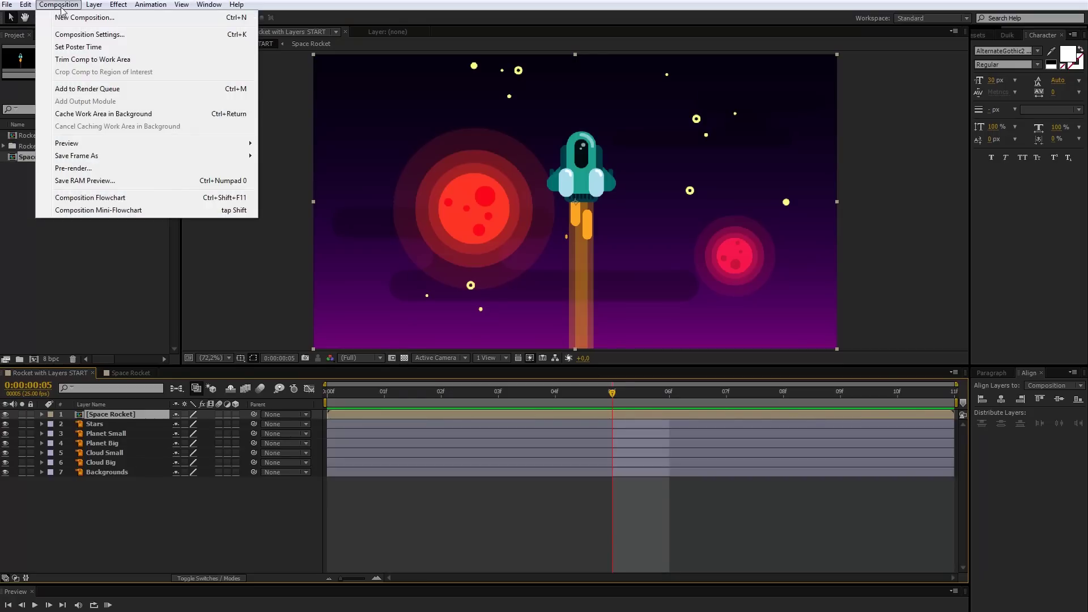
left_click(91, 35)
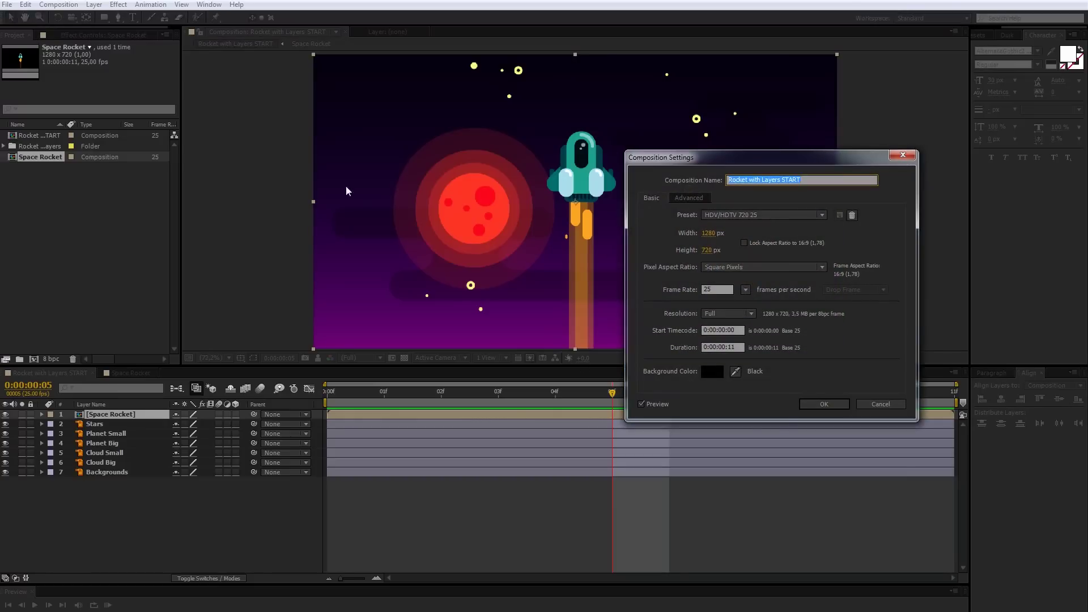
left_click_drag(727, 346, 719, 347)
type("05")
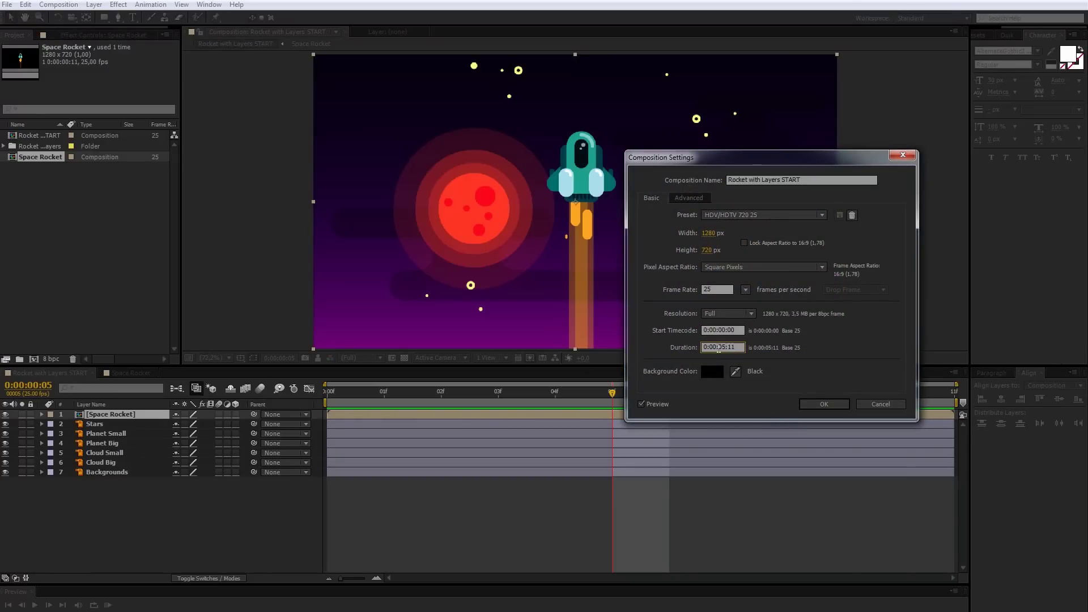
left_click(826, 401)
Stretch the six scene layers, Stars through Backgrounds, so they end at 5 seconds.
left_click_drag(363, 579, 335, 578)
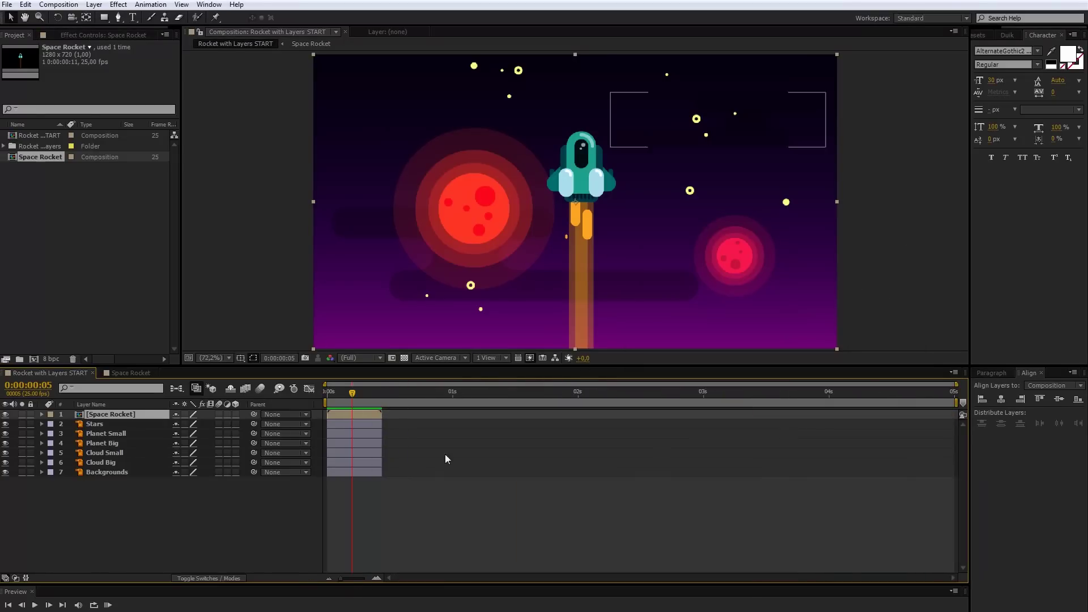
left_click(375, 472)
left_click(374, 424, "shift")
left_click(373, 414, "shift")
left_click_drag(382, 429, 961, 436)
left_click(408, 539)
Duplicate Space Rocket twice, then delete both copies to keep one rocket layer at the first frame.
left_click(362, 413)
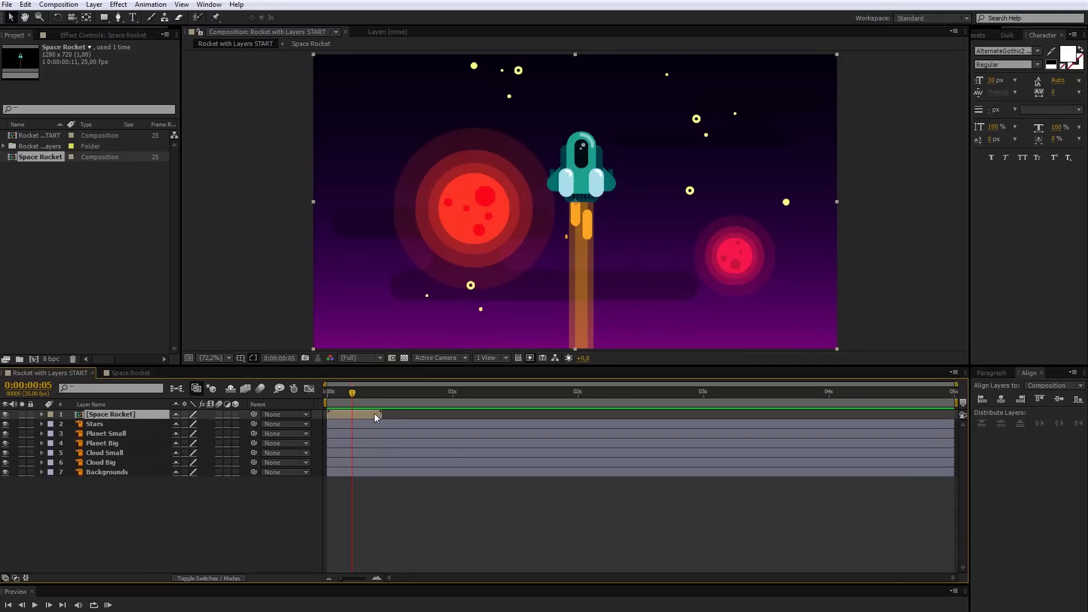
key("ctrl+d")
left_click_drag(370, 413, 465, 416)
key("ctrl+d")
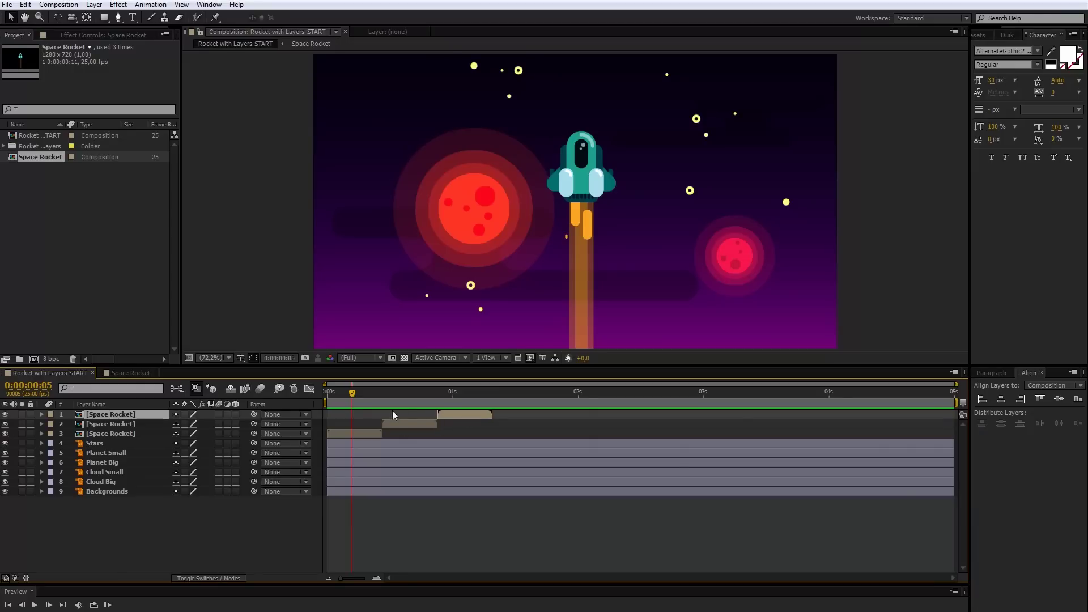
left_click(407, 422, "shift")
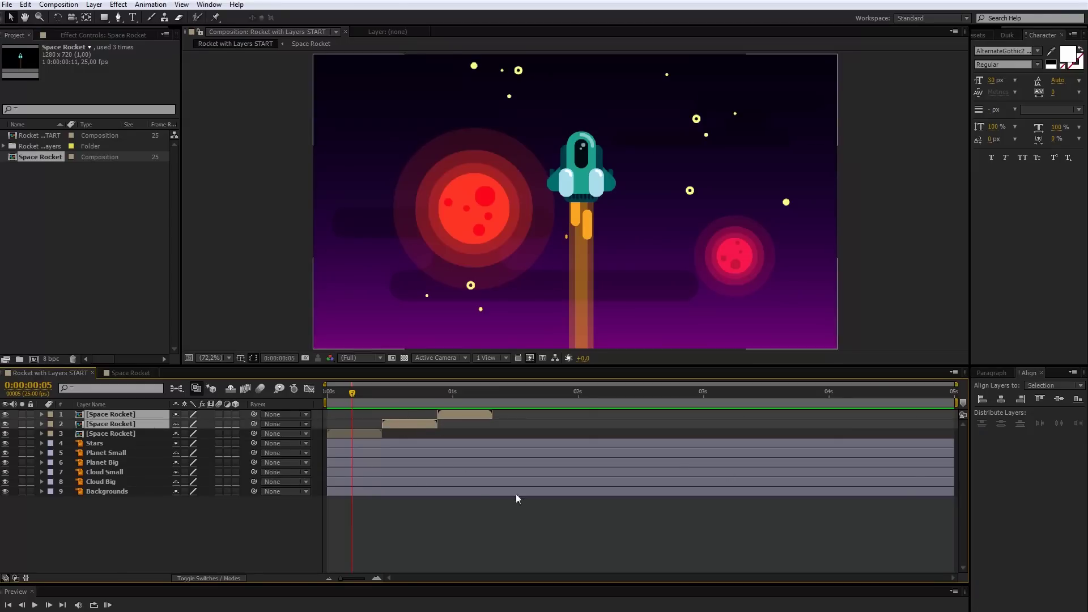
key("Delete")
left_click(339, 413)
key("Home")
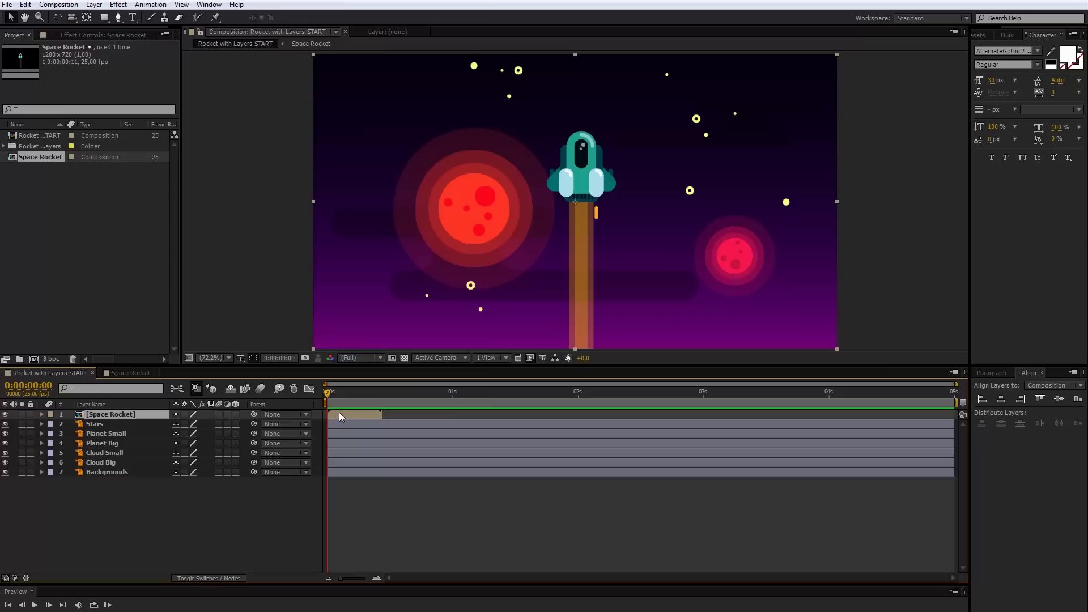
right_click(339, 413)
Give Space Rocket Time Remapping with a loopOut cycle expression, extend it to 5 s, and preview.
mouse_move(408, 58)
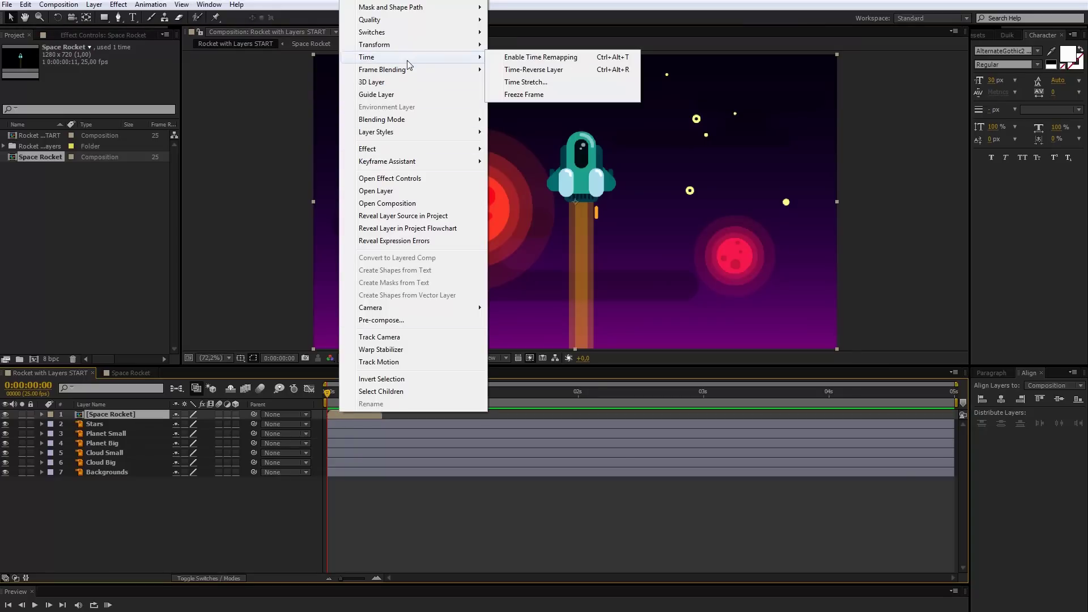
left_click(541, 58)
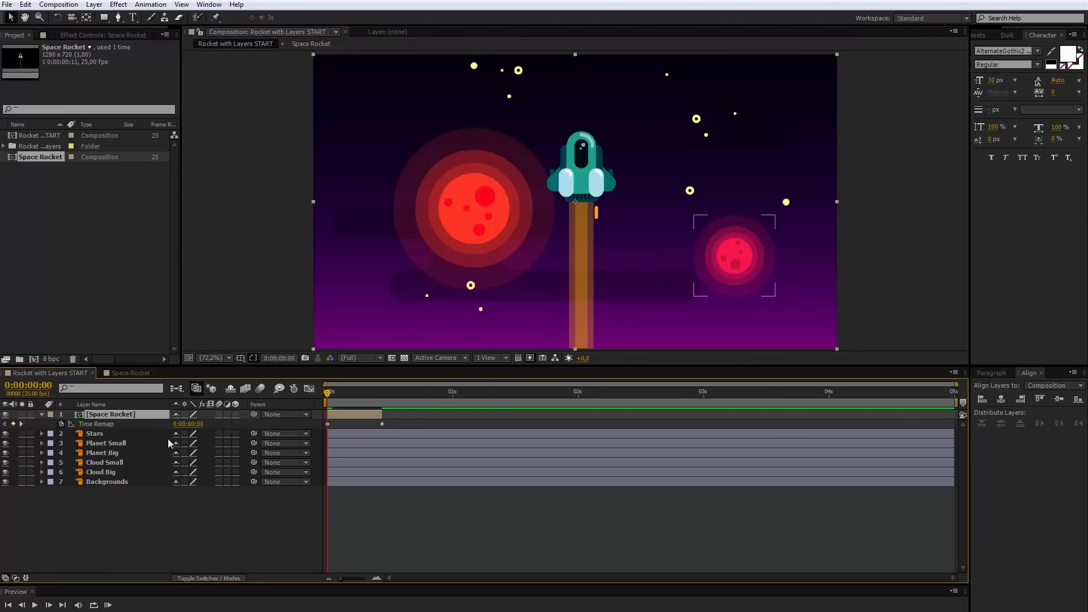
left_click(61, 424, "alt")
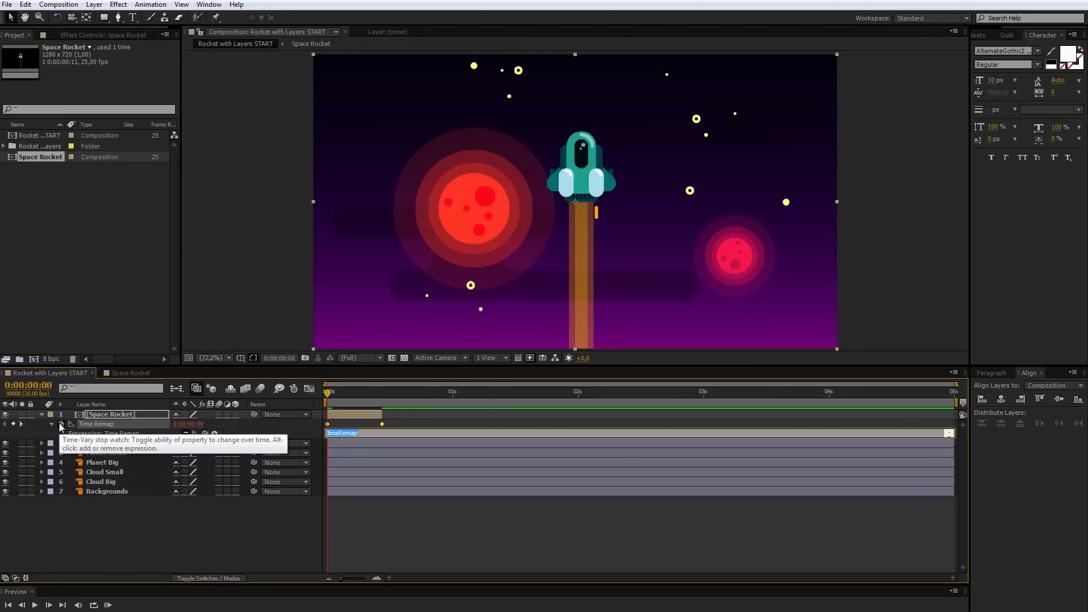
left_click(215, 434)
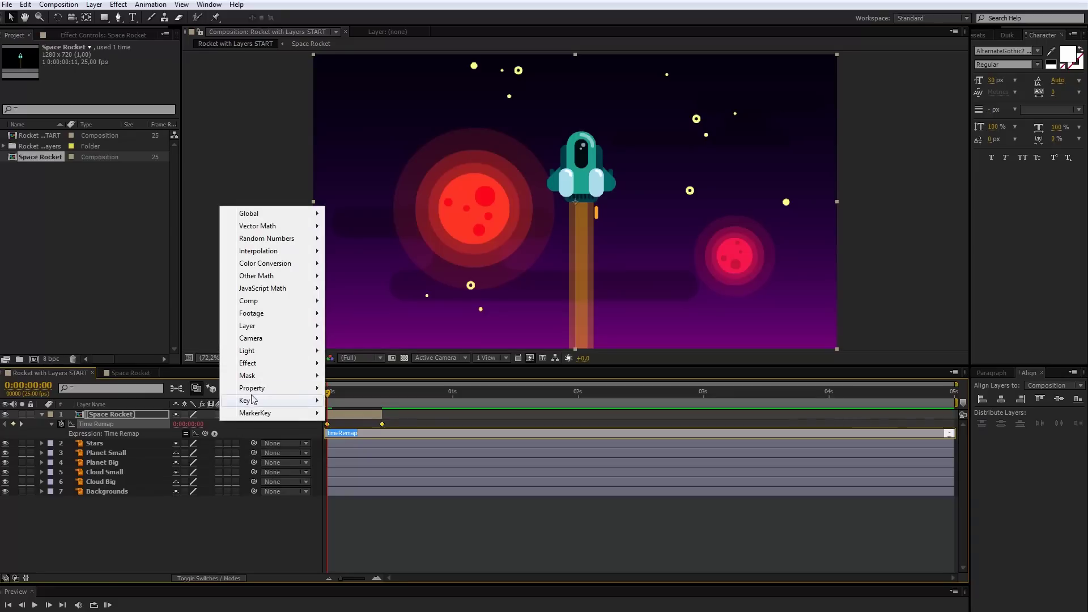
mouse_move(267, 388)
left_click(403, 251)
left_click_drag(383, 417, 952, 421)
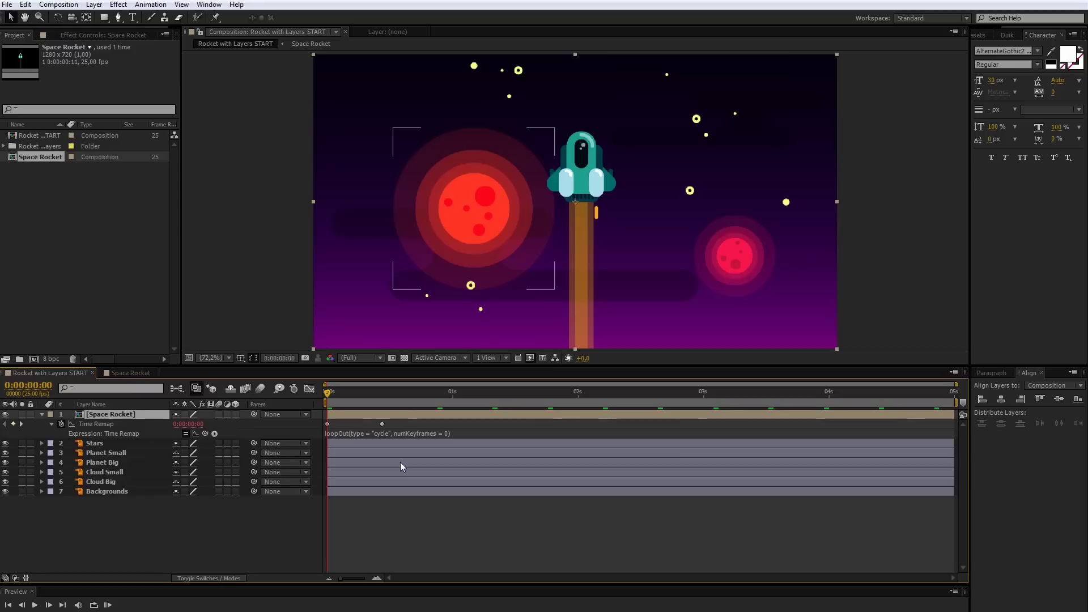
key("space")
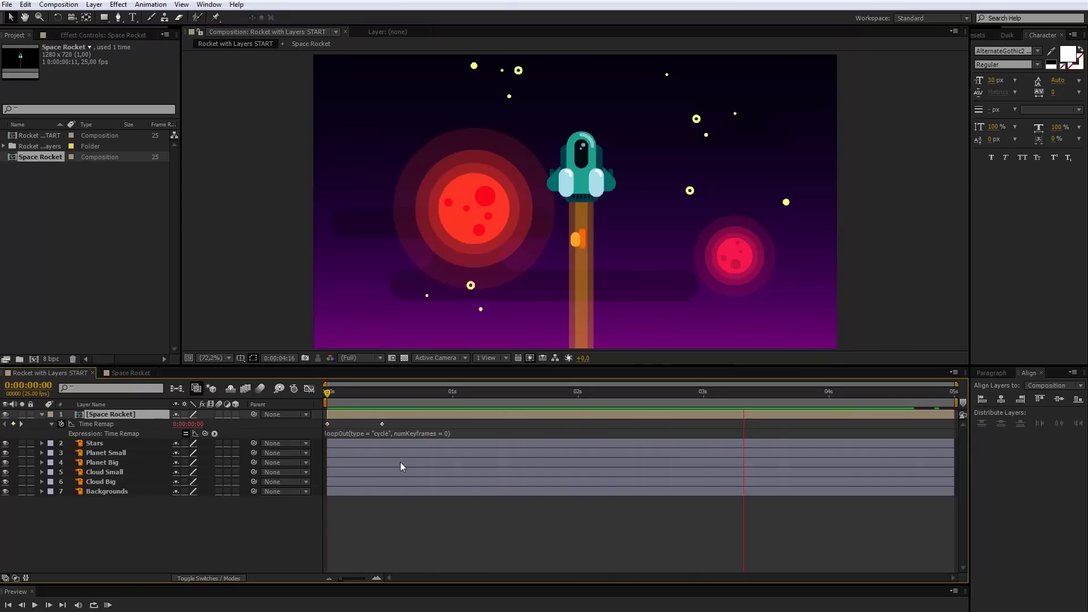
Keyframe Planet Big's Position from 392.4,-202.0 at frame 0 to 392.4,918.7 at 0:00:04:24.
left_click(451, 284)
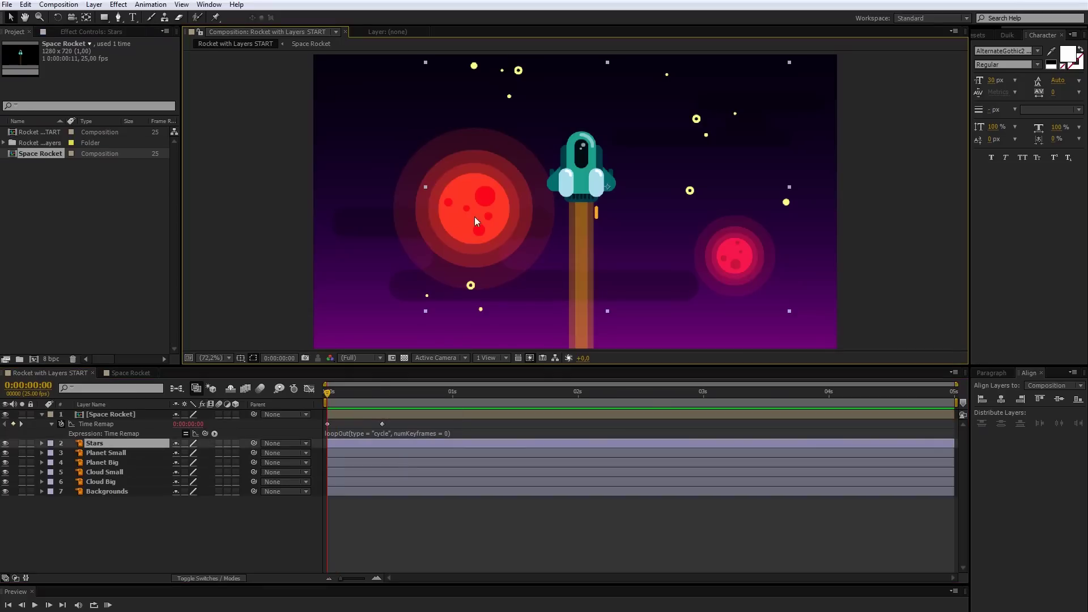
left_click(93, 482)
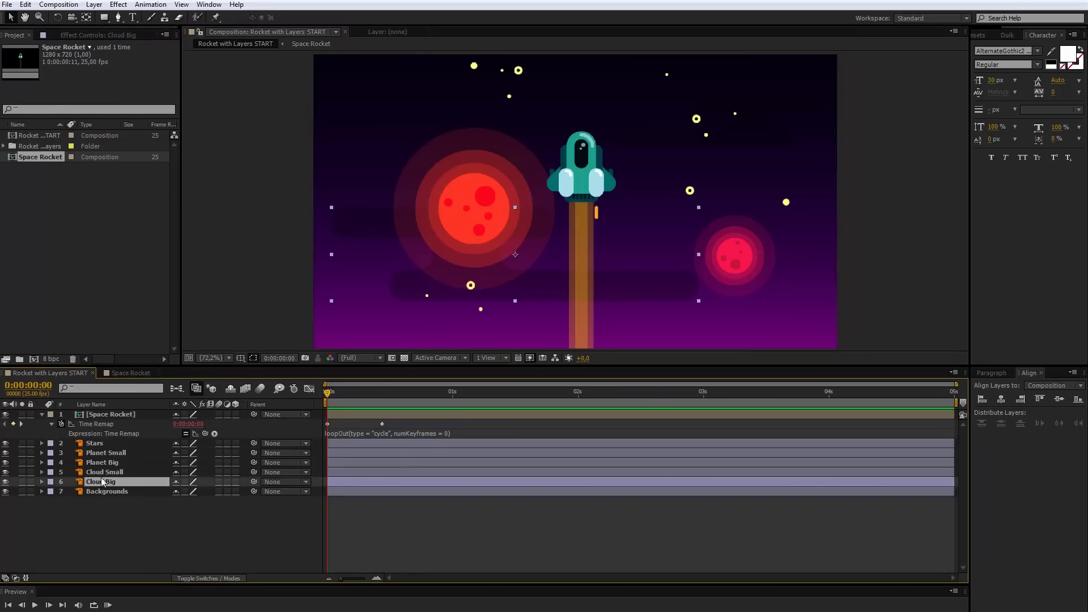
left_click(499, 242)
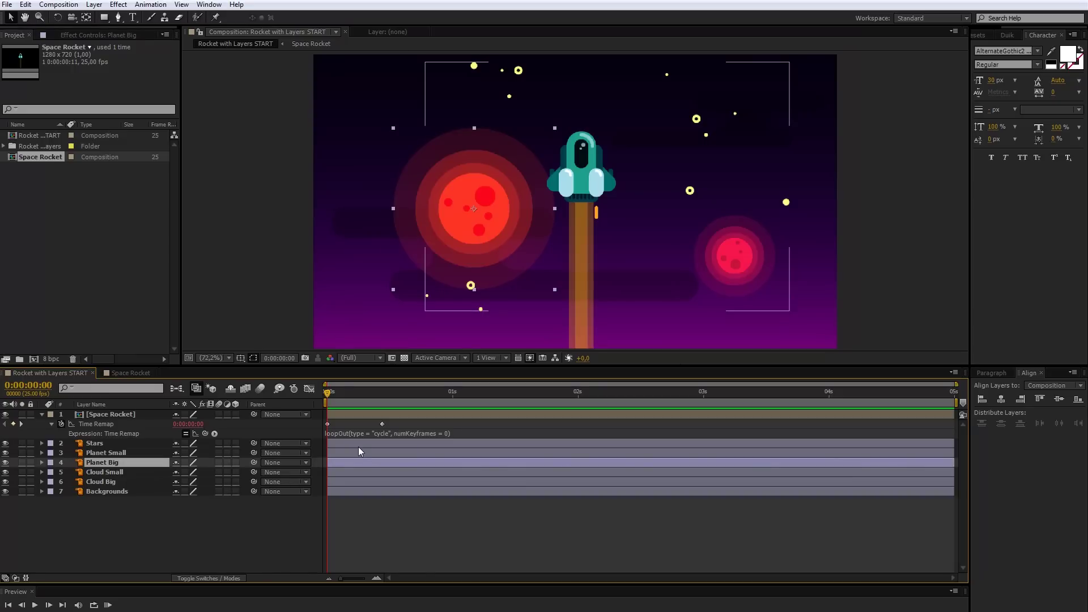
key("p")
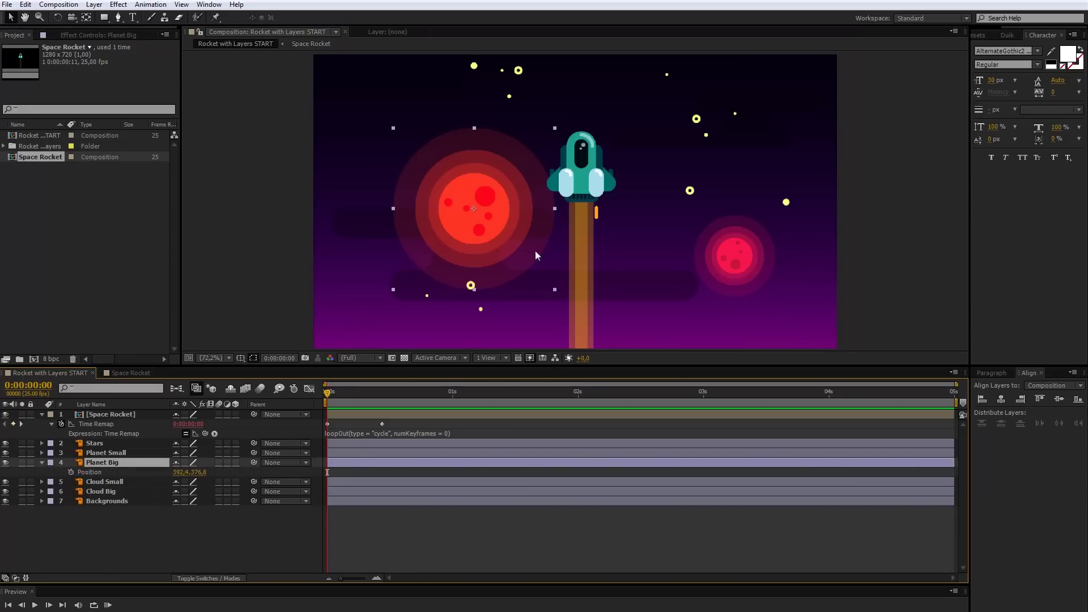
left_click_drag(509, 274, 511, 40)
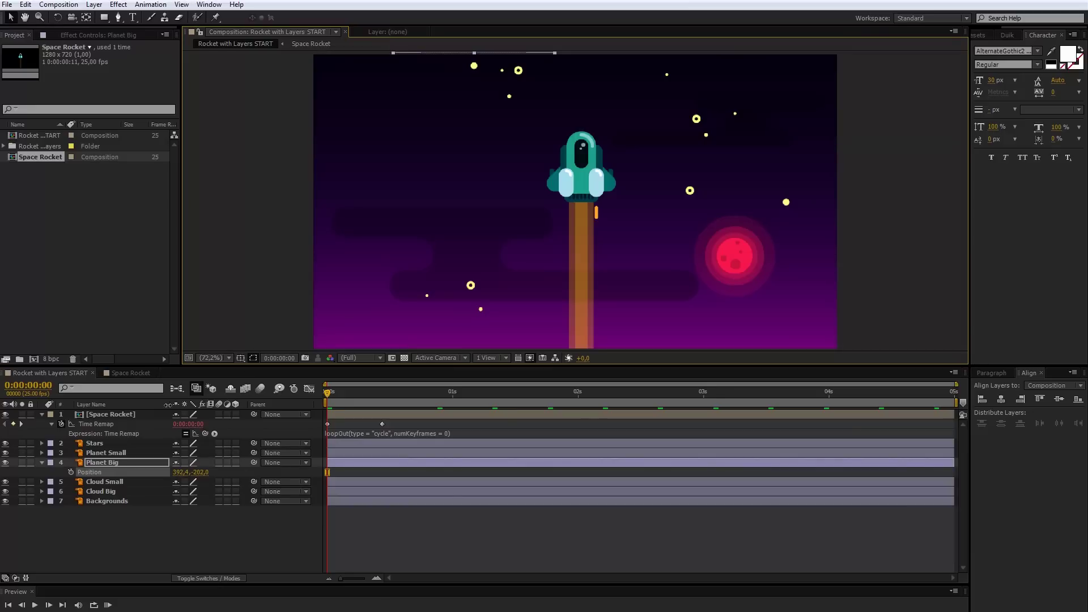
left_click(71, 472)
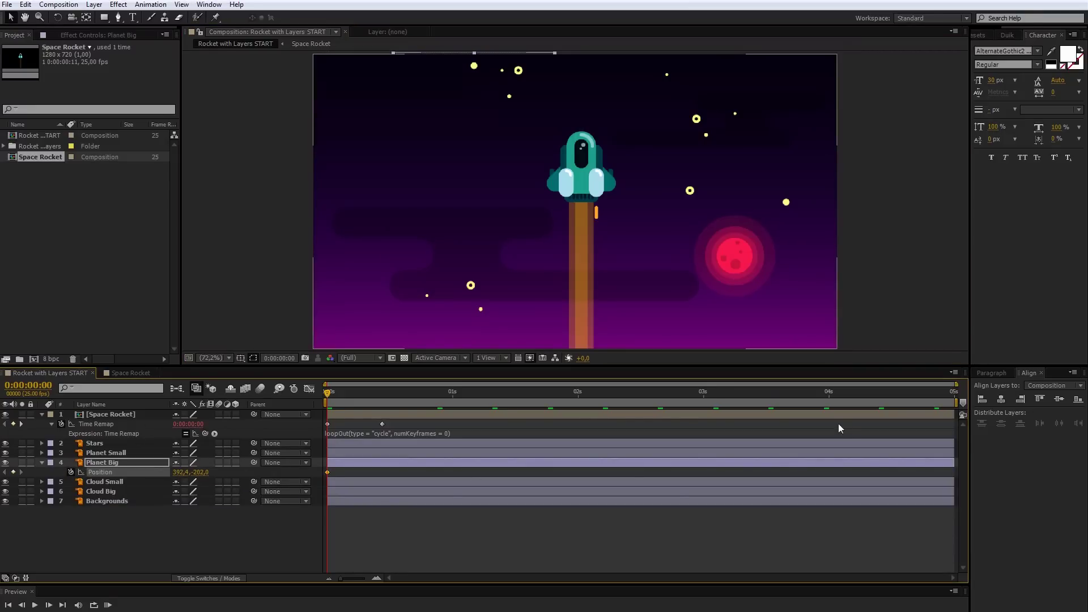
key("End")
key("Down")
key("Down")
key("Down")
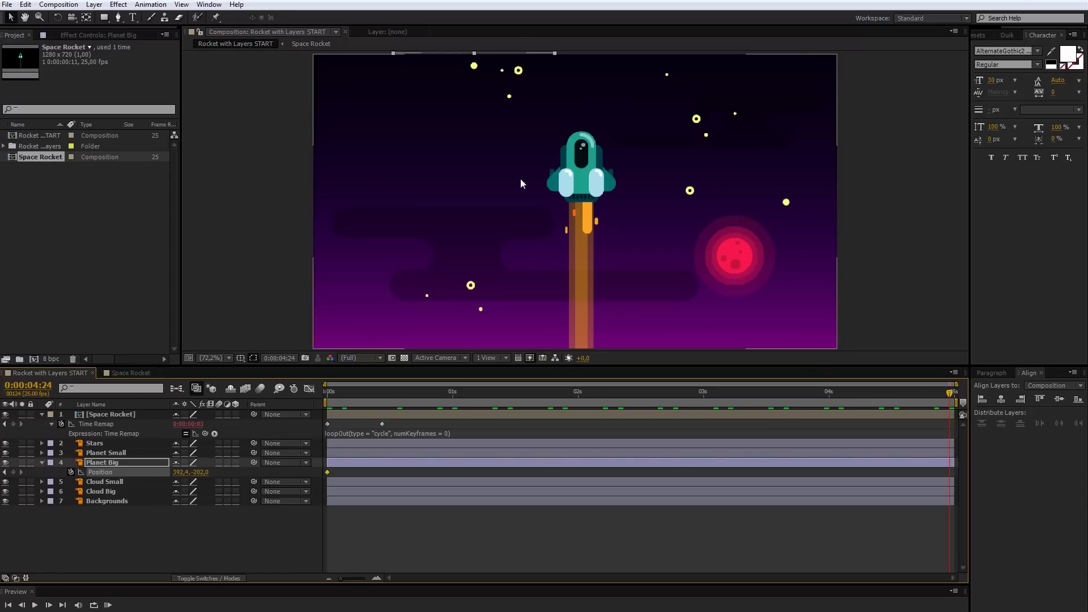
left_click_drag(512, 71, 481, 360)
key("space")
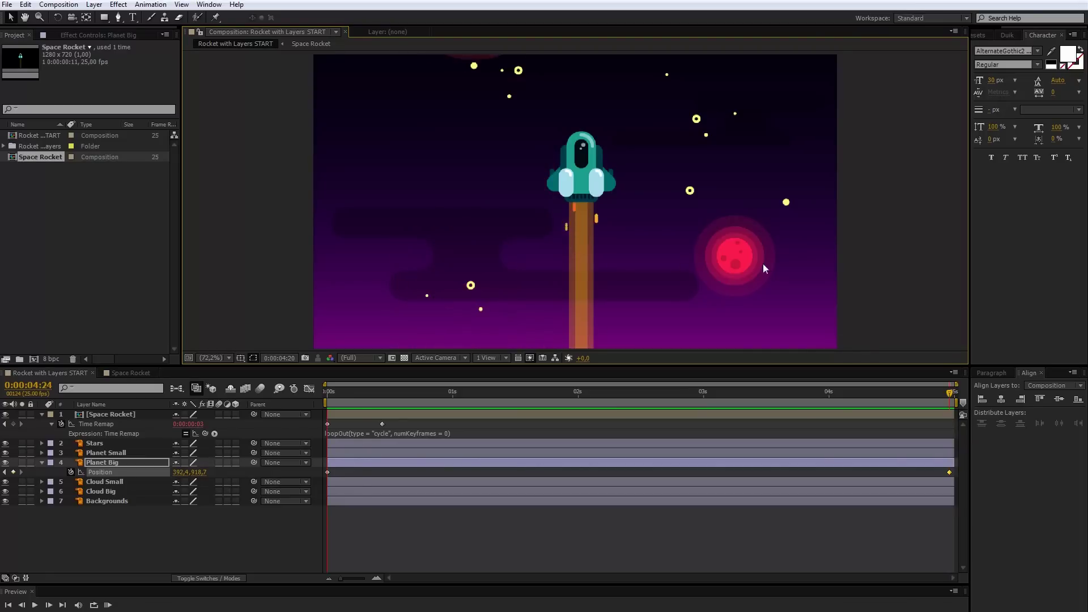
Keyframe Cloud Big's Position from above the frame at 0 s to below it at 4:24.
key("Home")
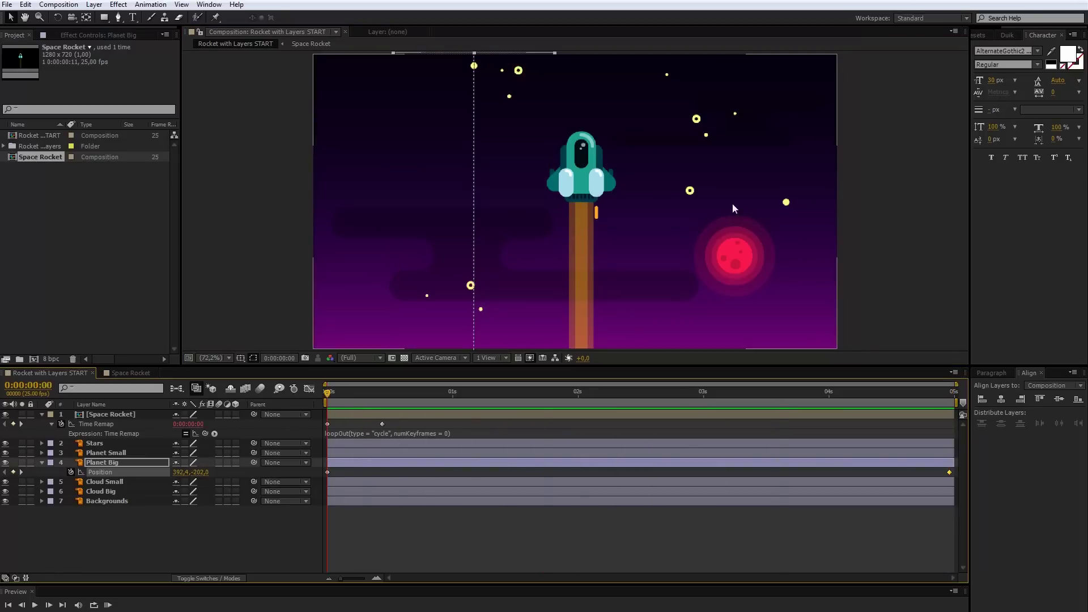
left_click(94, 492)
key("p")
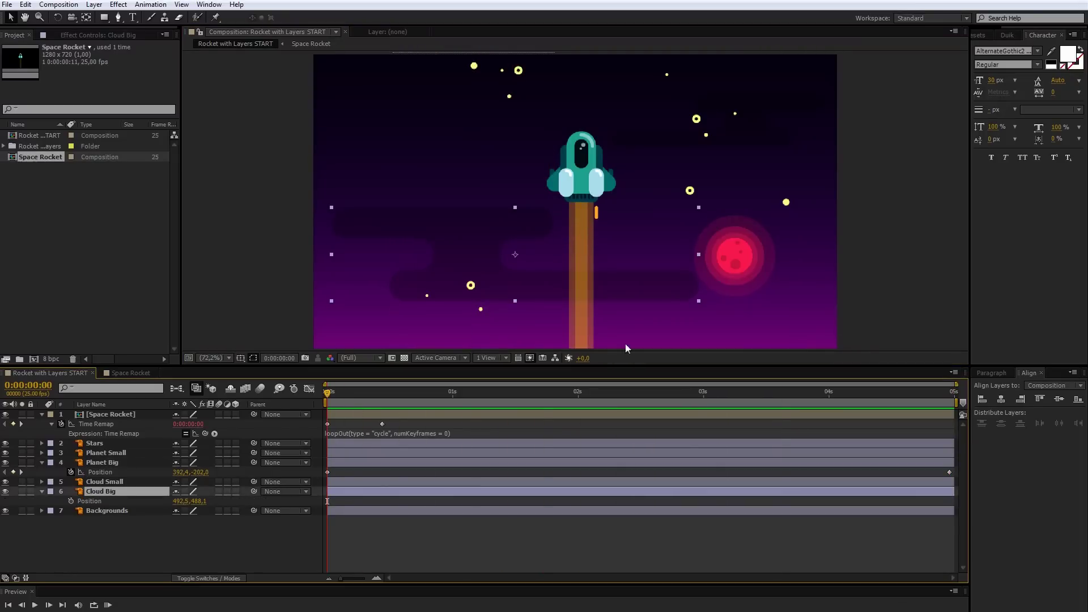
left_click_drag(627, 288, 599, 42)
left_click(71, 501)
key("End")
left_click_drag(535, 56, 331, 427)
key("Home")
Keyframe Cloud Small and the Stars moving from above the frame to below it by 4:24.
left_click(766, 144)
key("alt+shift+p")
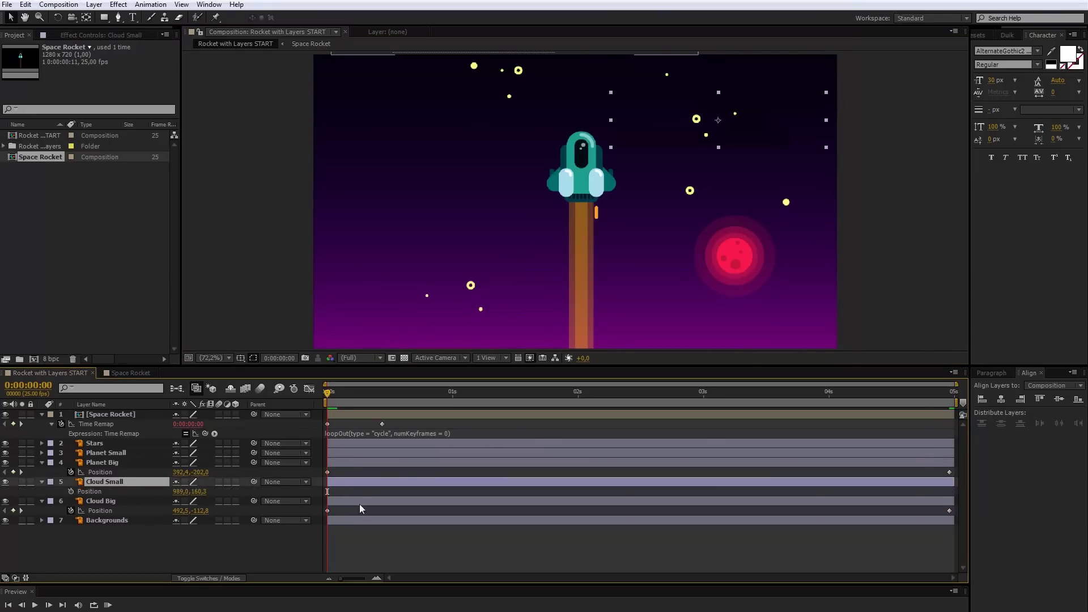
left_click_drag(767, 144, 756, 54)
left_click(956, 391)
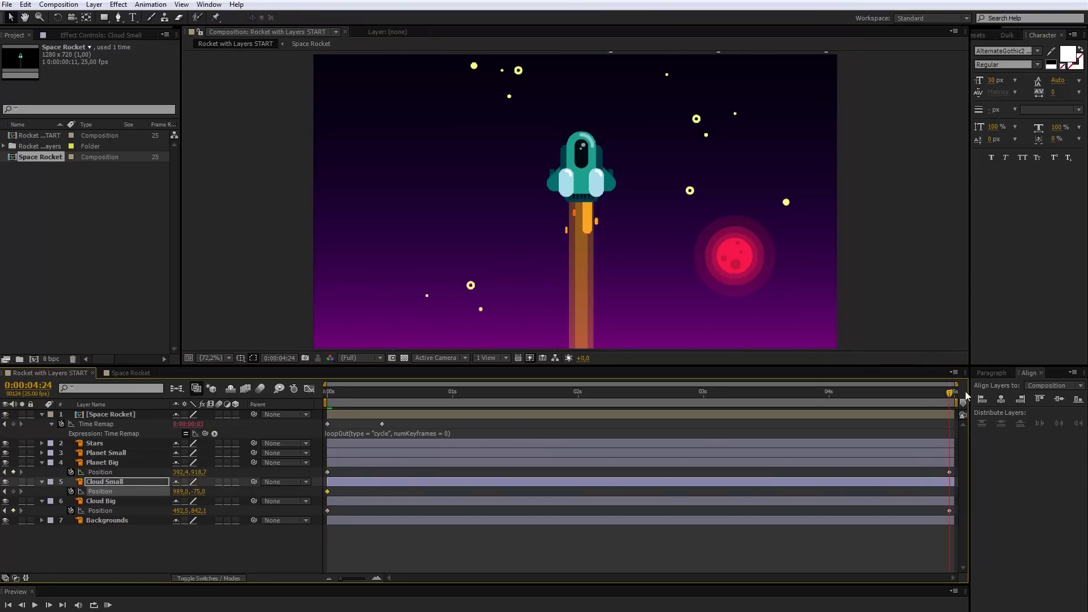
left_click_drag(661, 58, 661, 81)
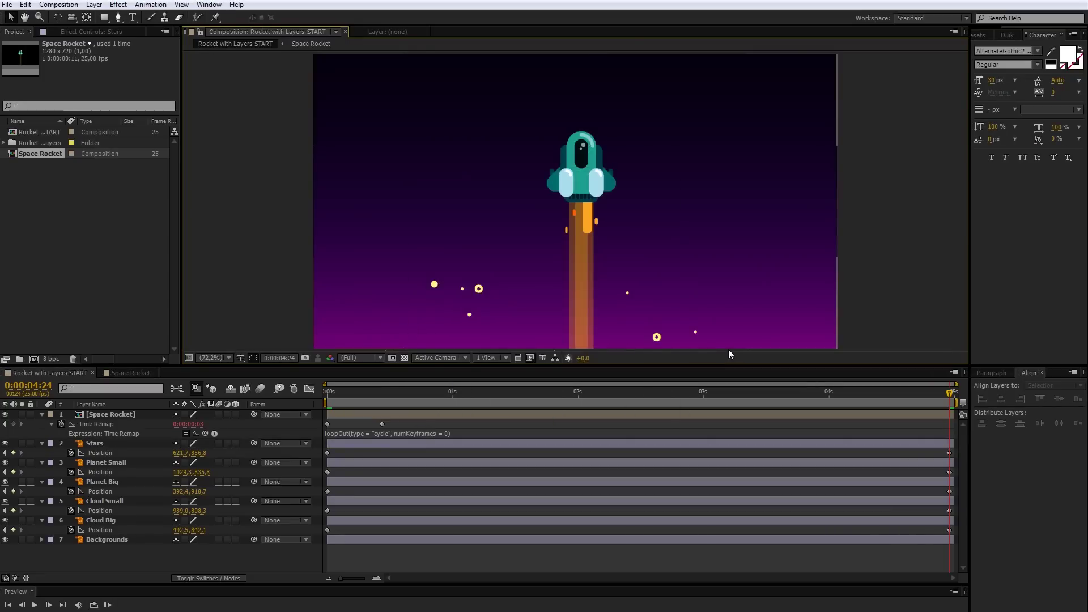
left_click(735, 123)
left_click_drag(750, 117, 595, 394)
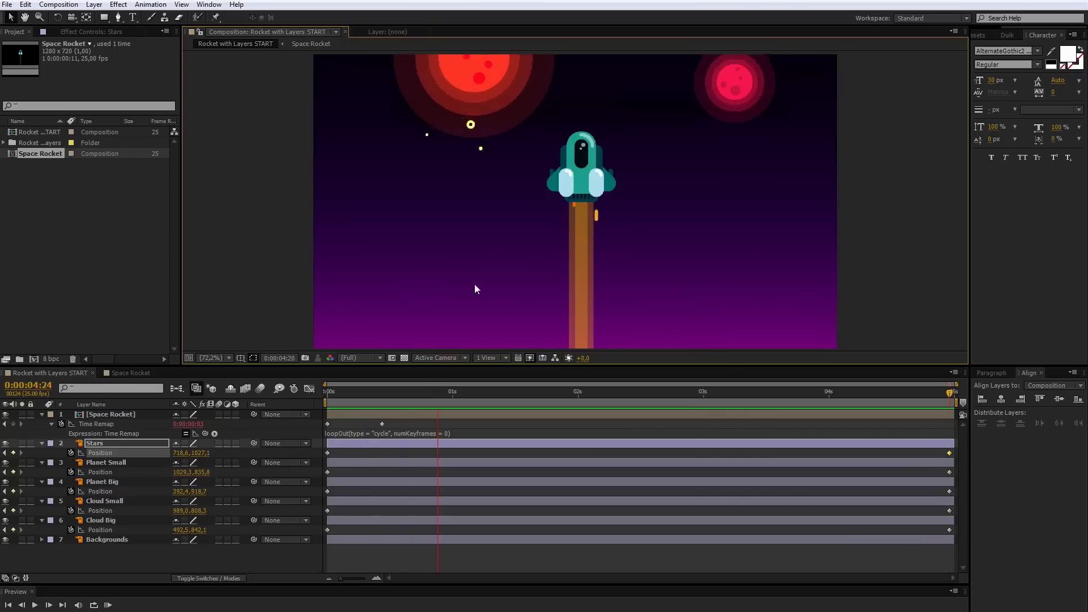
Retime Position keyframes: Planet Big 2 s to about 4 s, Cloud Big from 1 s, Stars from 1.5 s, with earlier end keyframes.
left_click(369, 492)
left_click(341, 415)
left_click(102, 482)
left_click_drag(327, 491, 580, 491)
left_click_drag(949, 490, 829, 491)
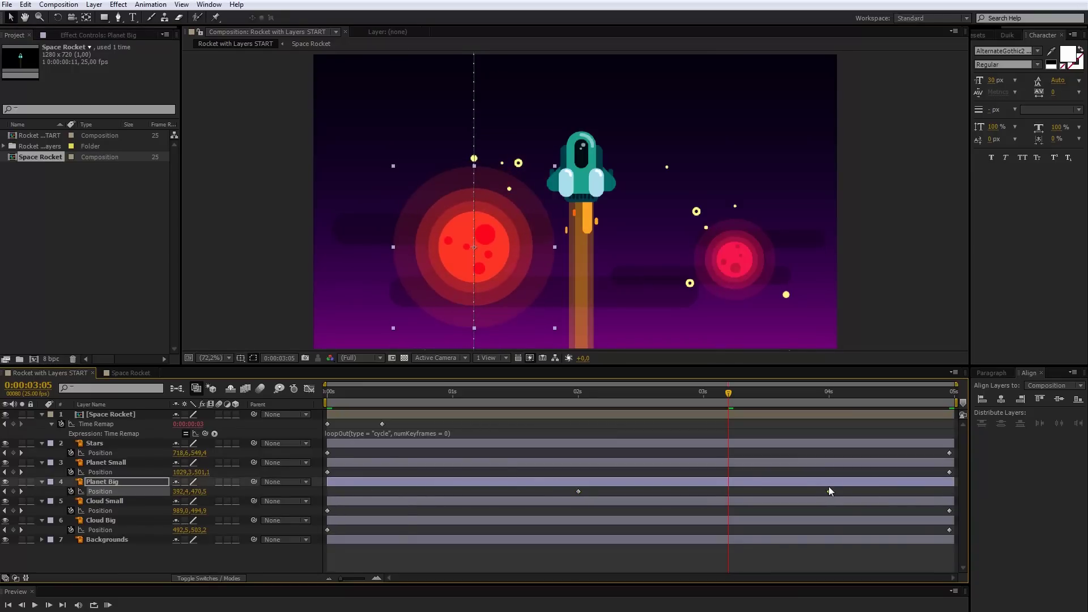
left_click_drag(327, 530, 448, 530)
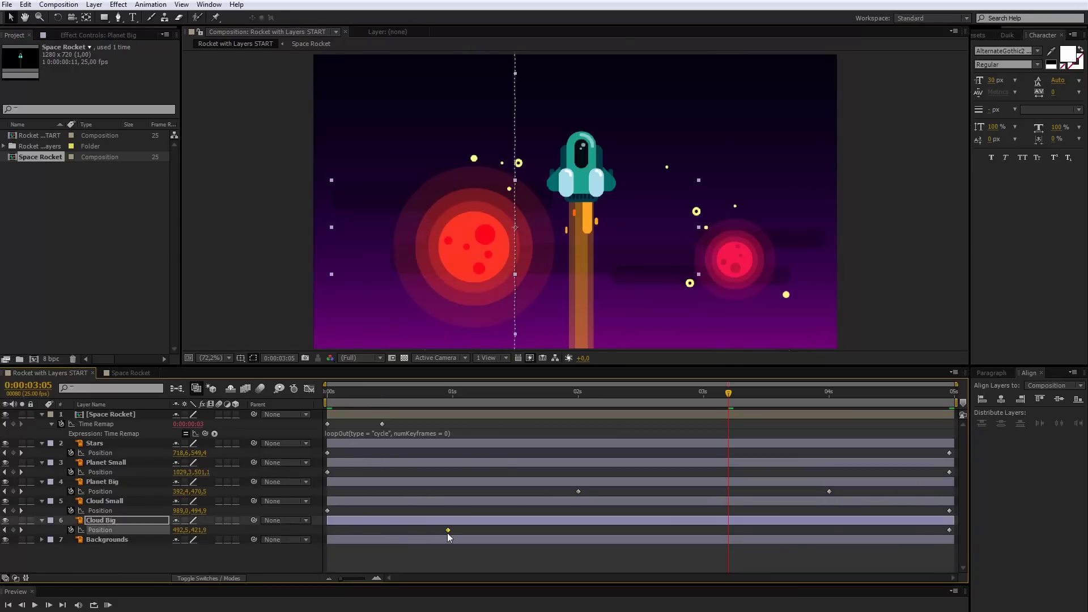
left_click_drag(949, 530, 713, 530)
left_click_drag(327, 453, 519, 453)
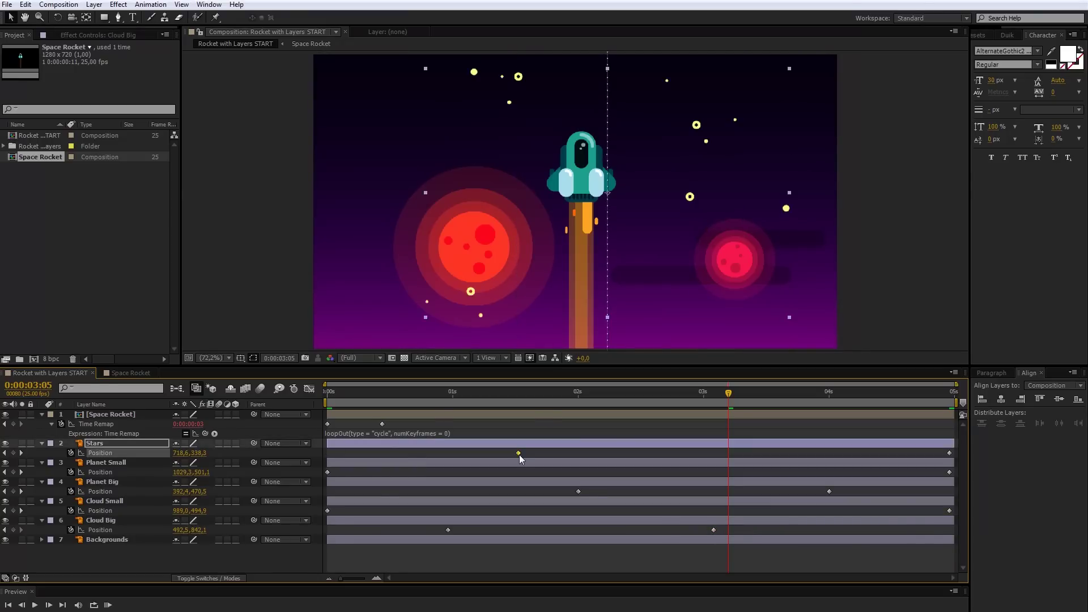
left_click_drag(950, 453, 703, 453)
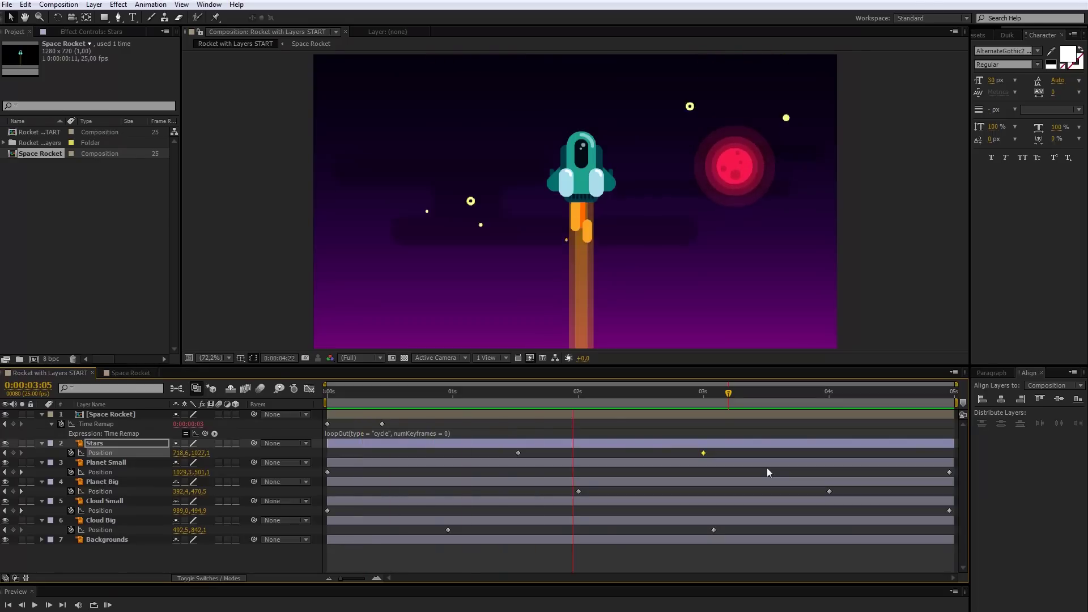
Add a Time Remap keyframe on Space Rocket at frame 10.
key("space")
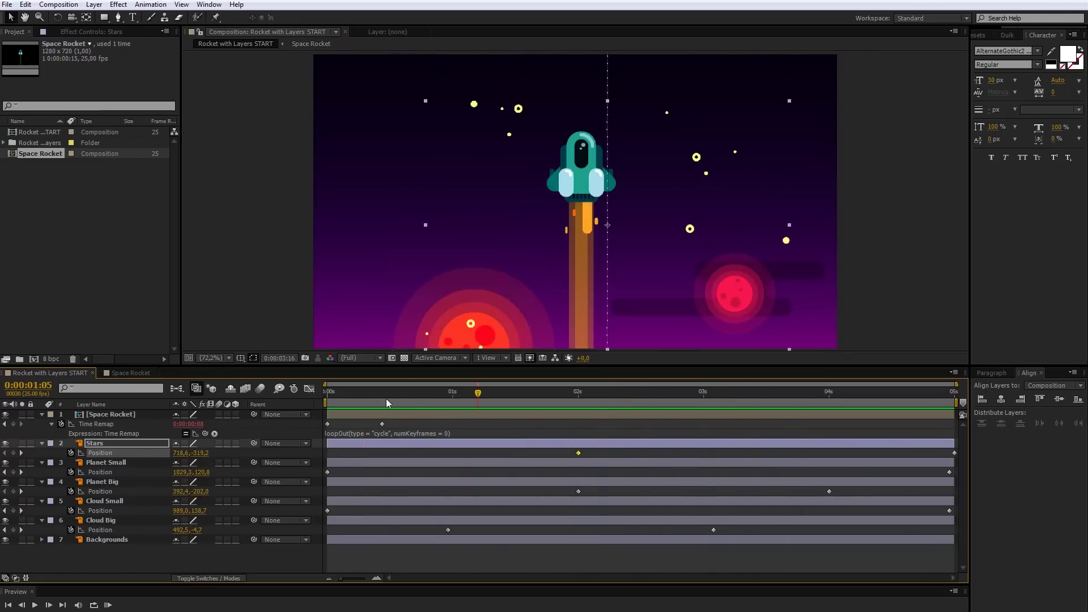
left_click(381, 394)
left_click_drag(382, 396, 376, 393)
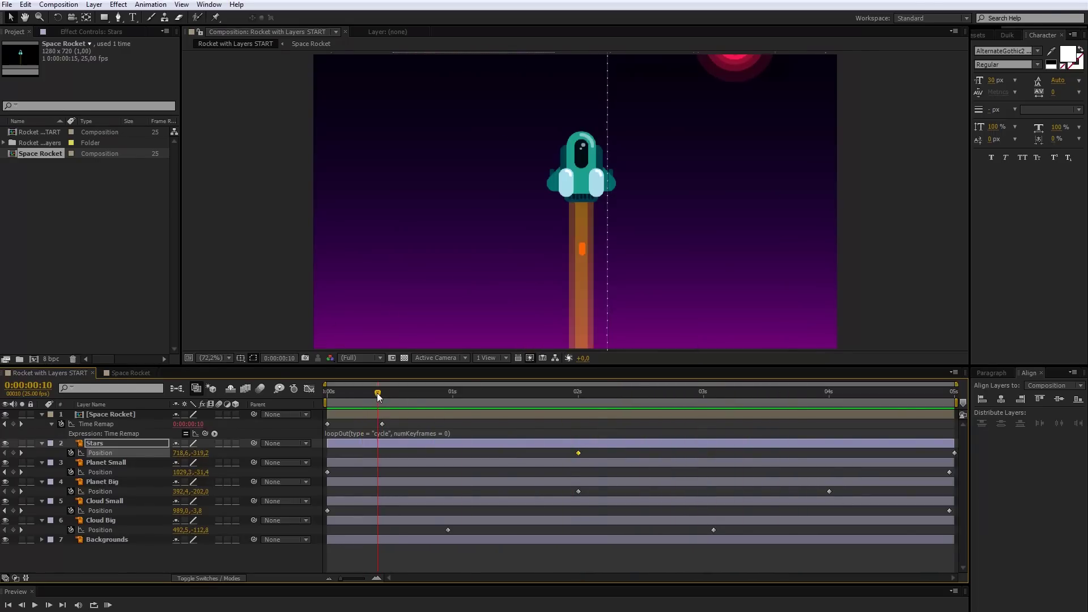
left_click(379, 417)
left_click(13, 424)
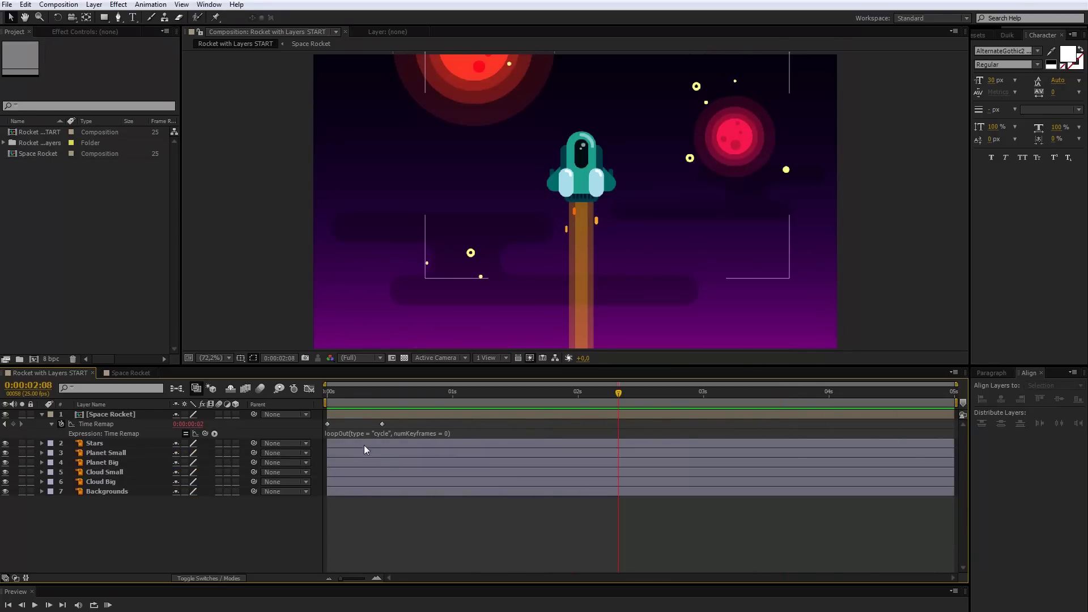
Pre-compose Stars through Cloud Big into a 'Space Object' comp and duplicate that layer.
left_click(364, 444)
left_click(333, 482, "shift")
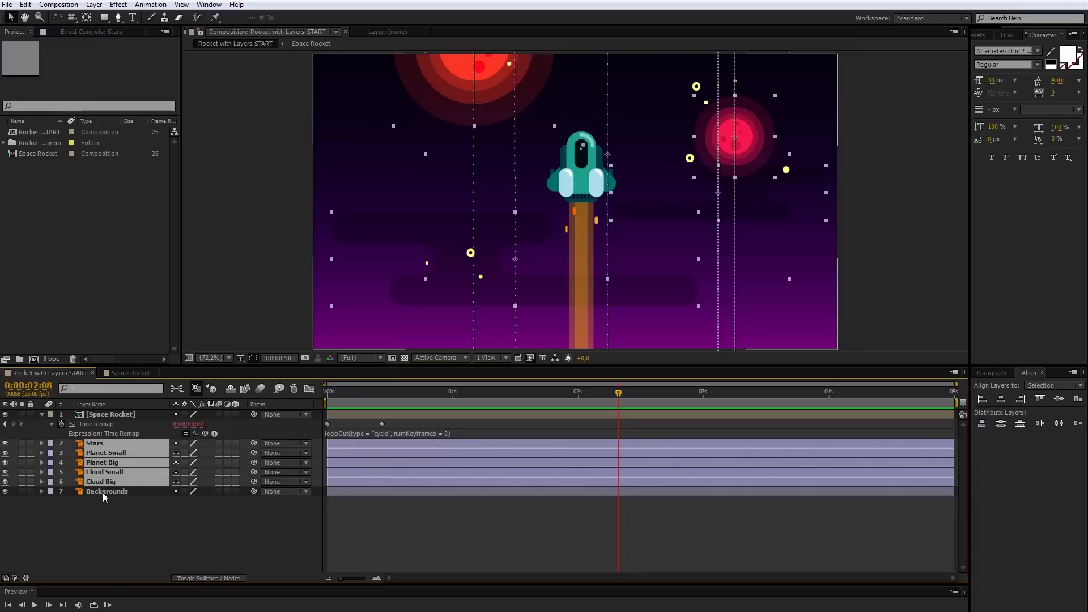
right_click(398, 469)
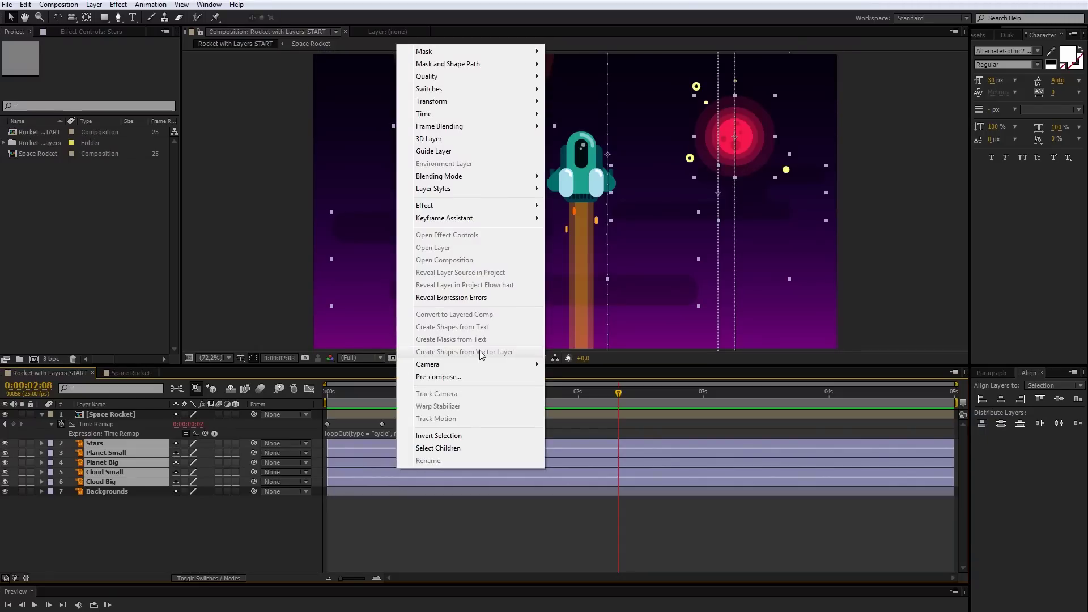
left_click(473, 377)
type("Space Object")
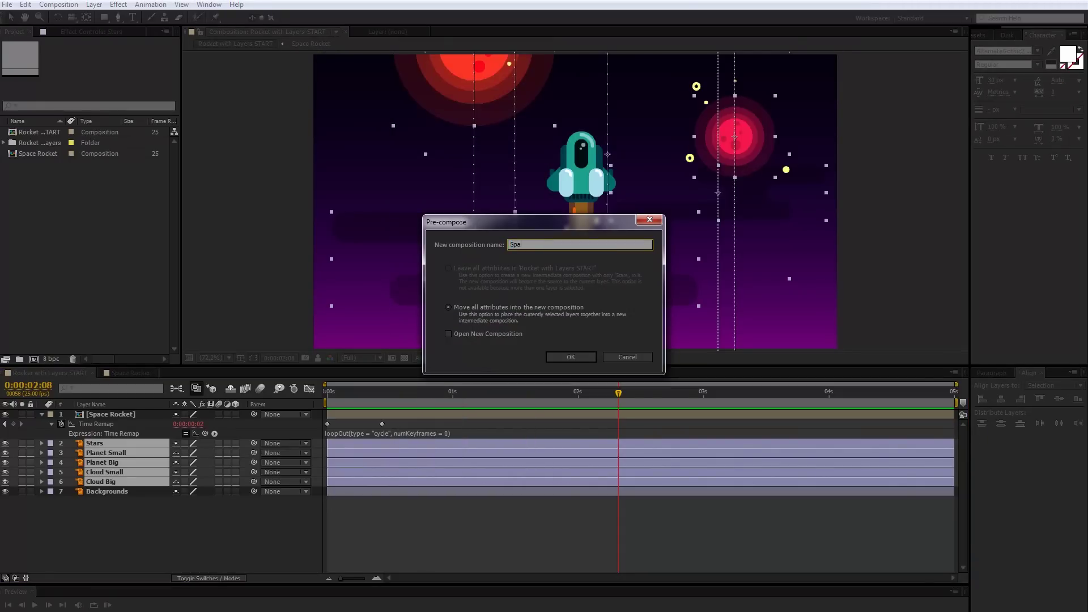
key("Return")
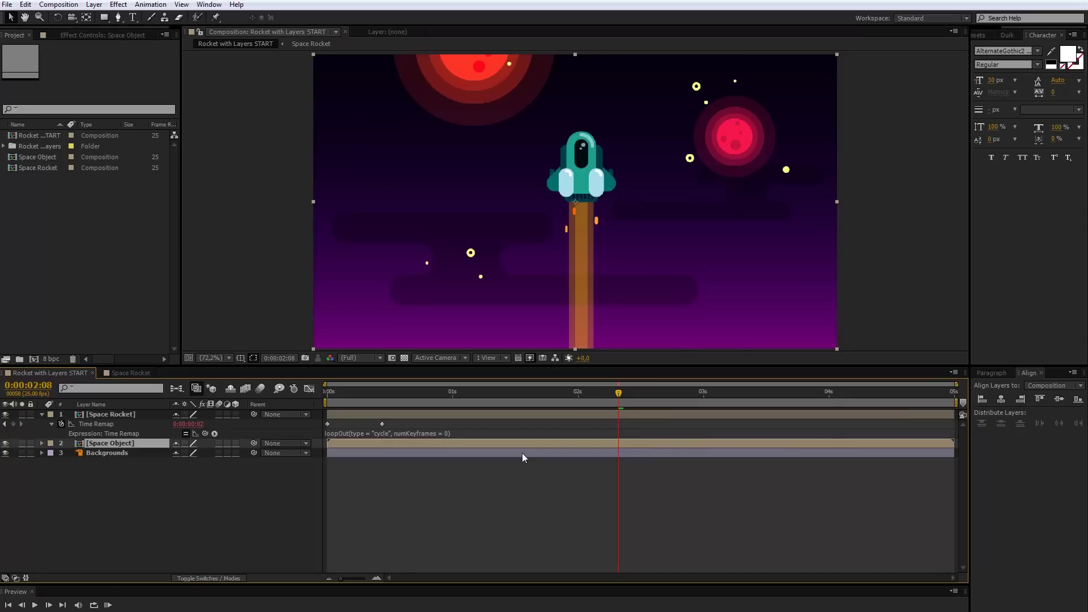
key("ctrl+d")
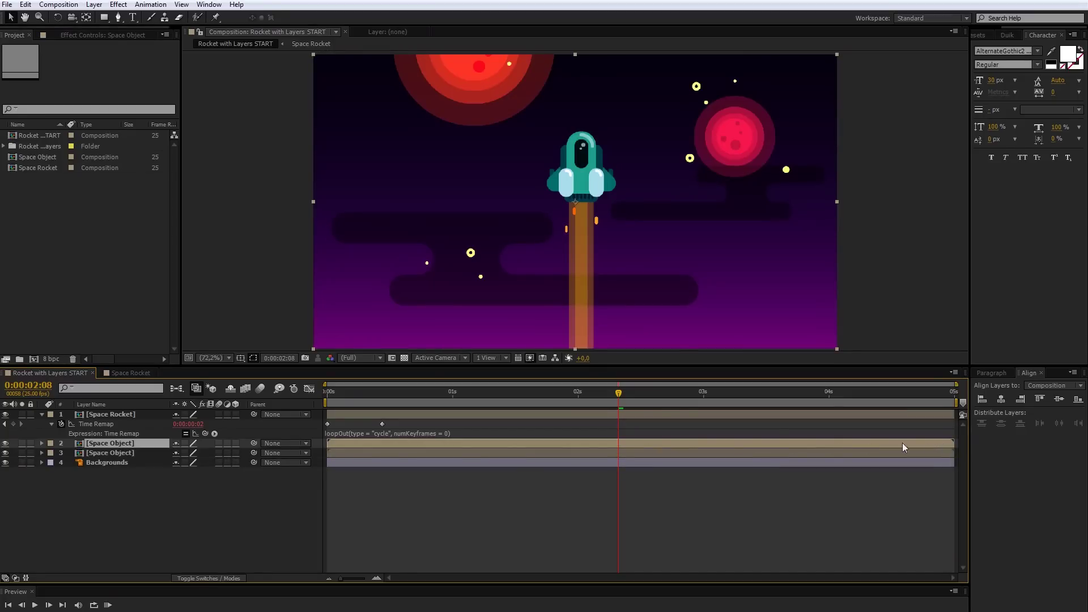
Offset three Space Object layers in time, one starting near 2.5 s, and preview the loop.
left_click_drag(342, 444, 643, 441)
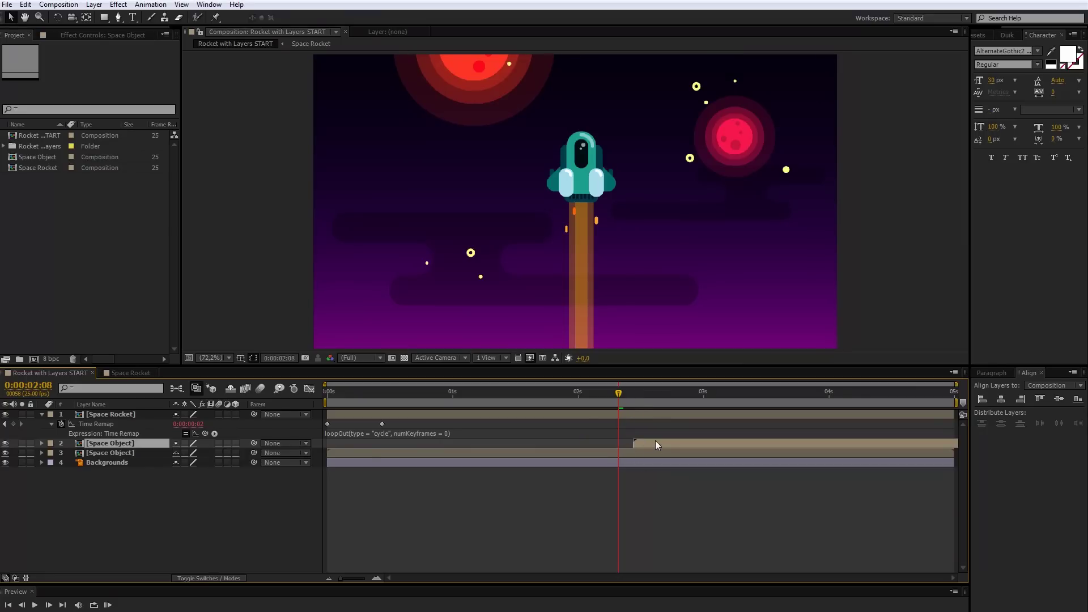
key("ctrl+d")
left_click_drag(873, 444, 621, 442)
left_click_drag(924, 440, 616, 452)
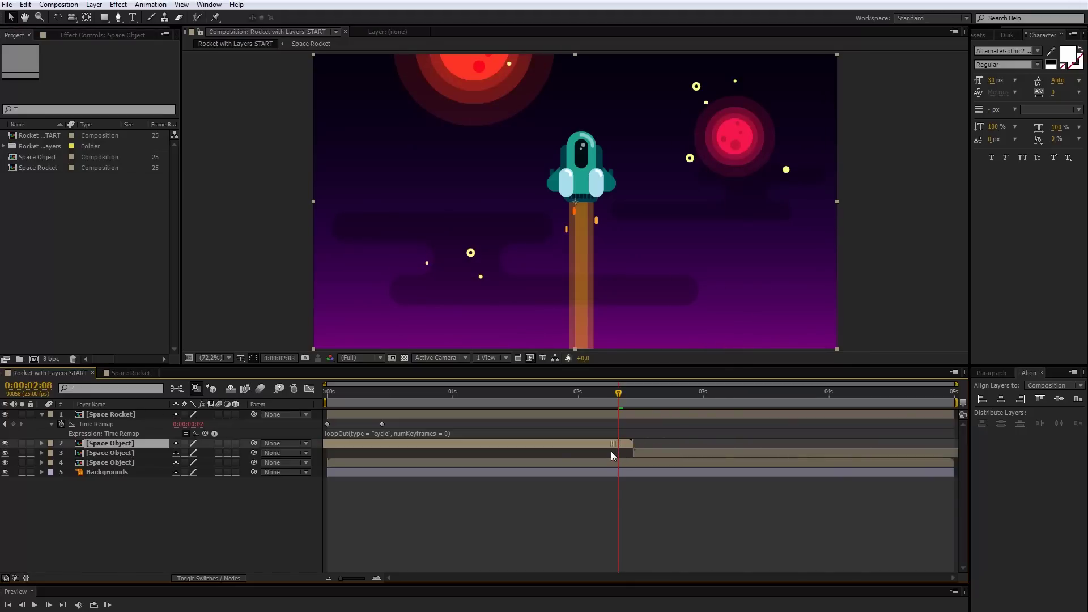
key("space")
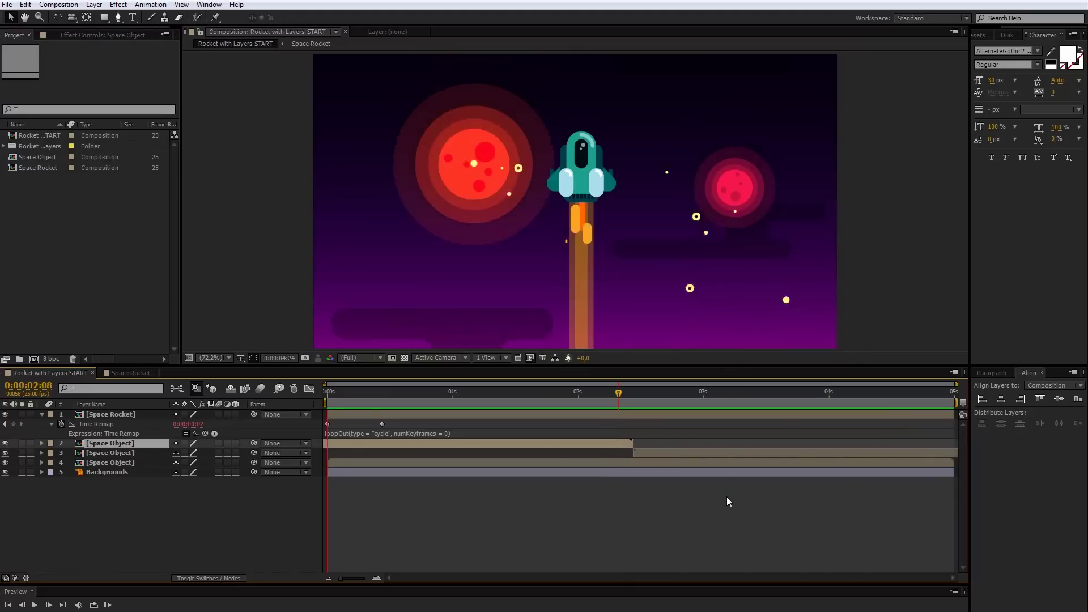